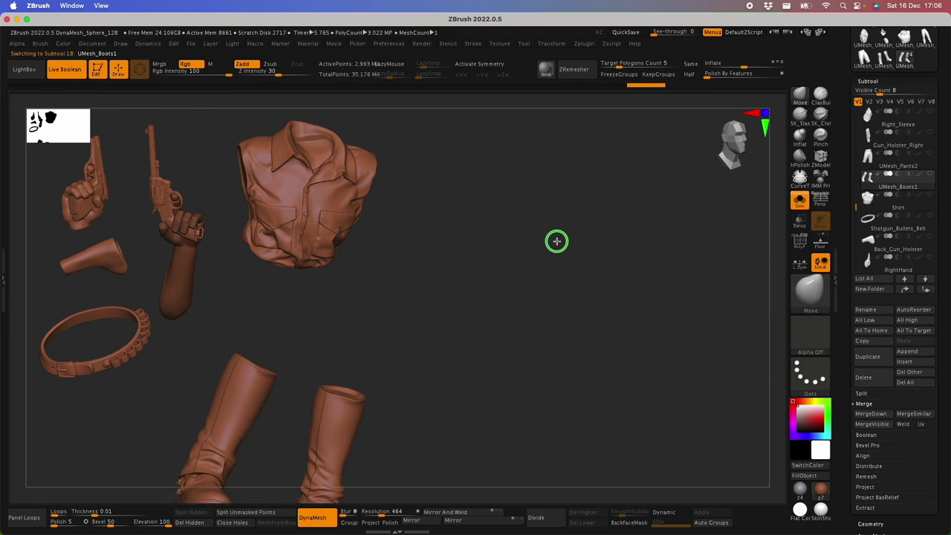
# Place a canvas snapshot of the boots beneath the shirt and one of the pants beside the shirt
pyautogui.keyDown('shift'); pyautogui.moveTo(557, 242); pyautogui.dragTo(518, 245); pyautogui.keyUp('shift')
pyautogui.keyDown('alt'); pyautogui.moveTo(530, 307); pyautogui.dragTo(446, 316); pyautogui.keyUp('alt')
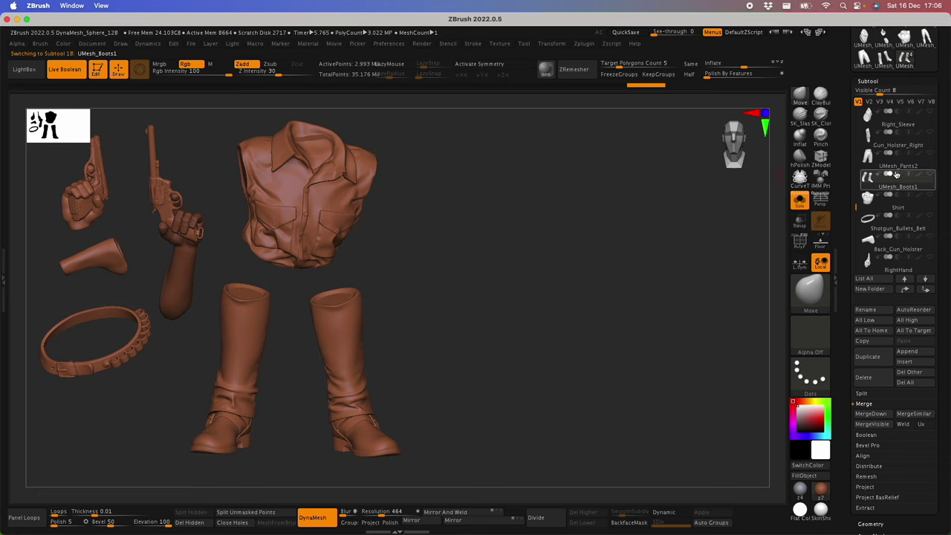
pyautogui.click(871, 163)
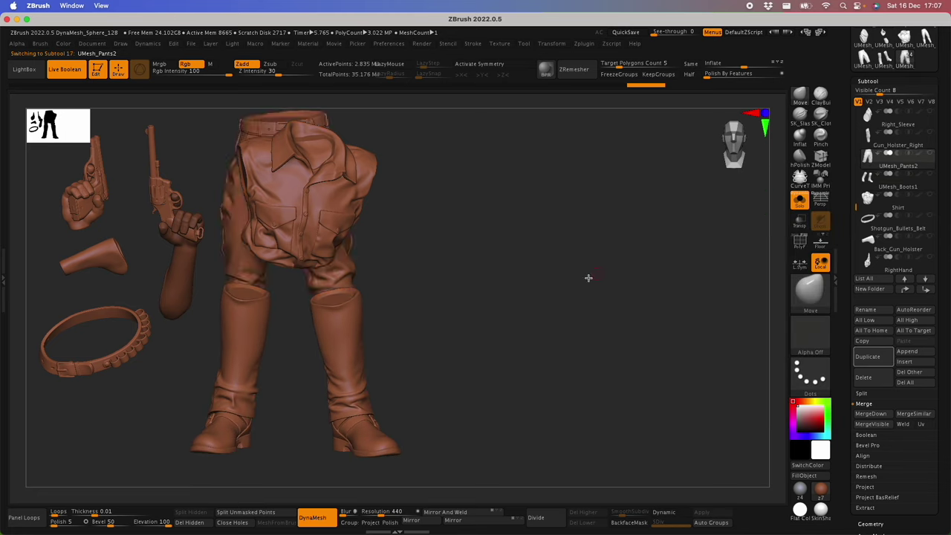
pyautogui.keyDown('alt'); pyautogui.moveTo(643, 314); pyautogui.dragTo(572, 346); pyautogui.keyUp('alt')
pyautogui.keyDown('alt'); pyautogui.moveTo(572, 347); pyautogui.dragTo(548, 317); pyautogui.keyUp('alt')
# Place snapshots of the Gun_Holster_Right subtool below the belt and the Right_Sleeve subtool beside the pants
pyautogui.click(895, 147)
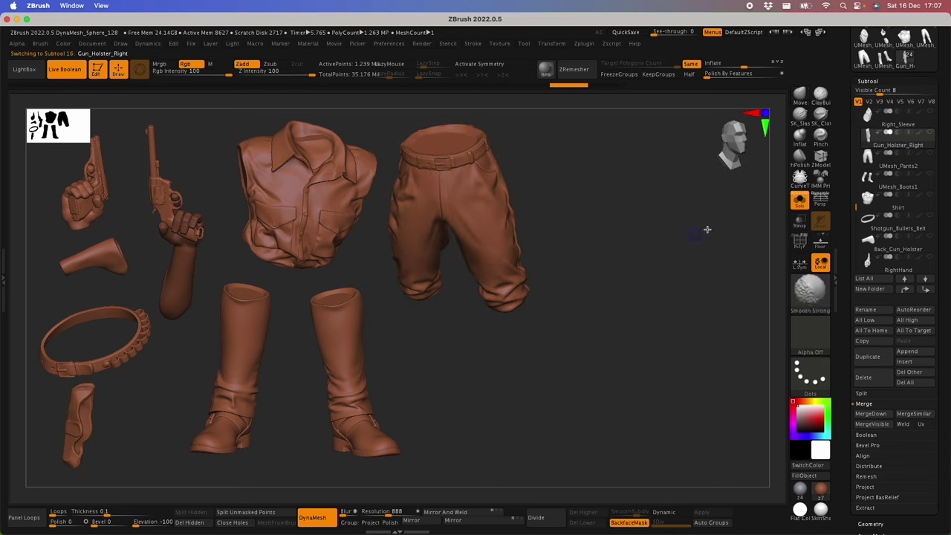
pyautogui.click(874, 123)
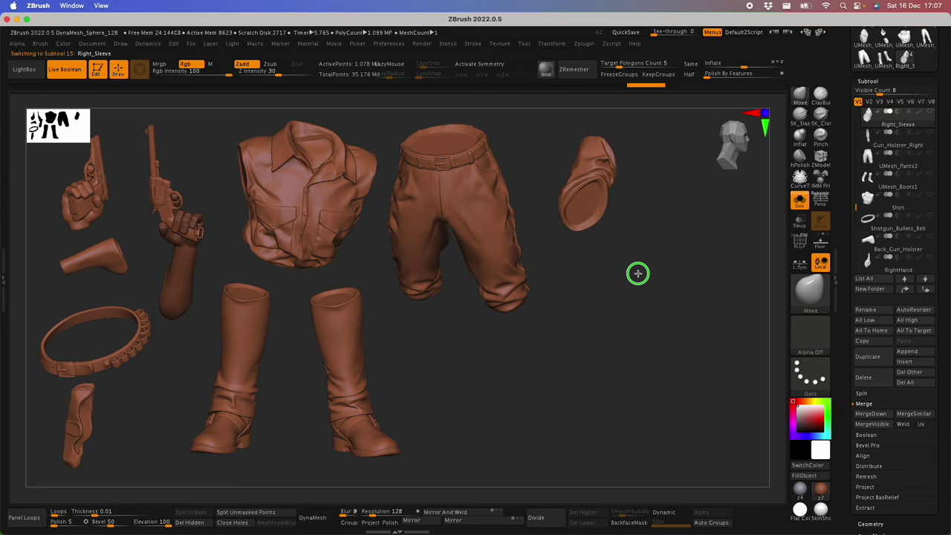
pyautogui.scroll(3, 861, 186)
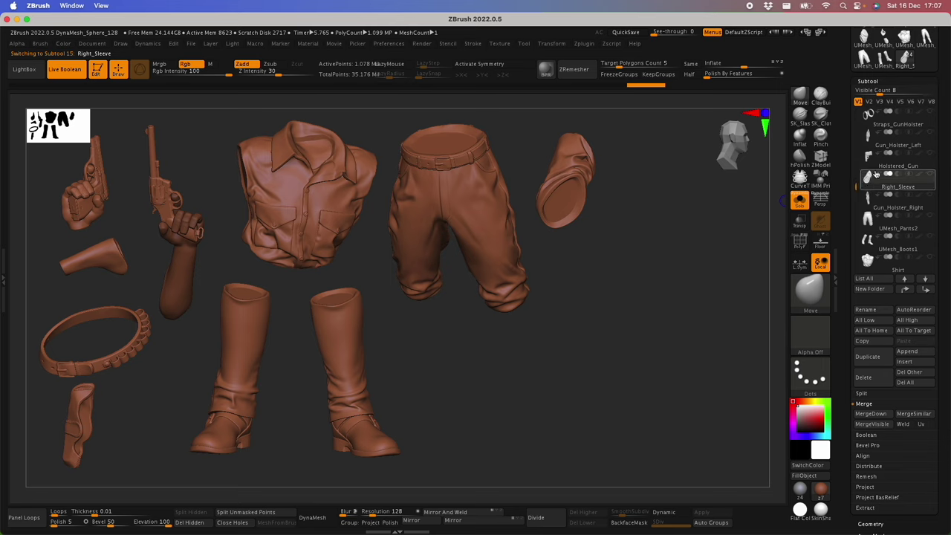
# Place snapshots of Holstered_Gun and Gun_Holster_Left beside the right holster, and Straps_GunHolster beneath the pants
pyautogui.click(876, 174)
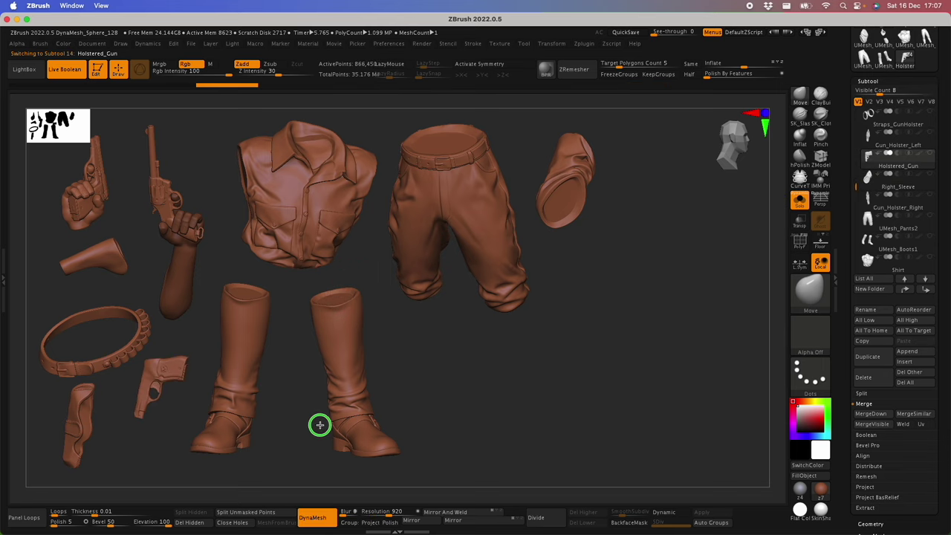
pyautogui.click(881, 136)
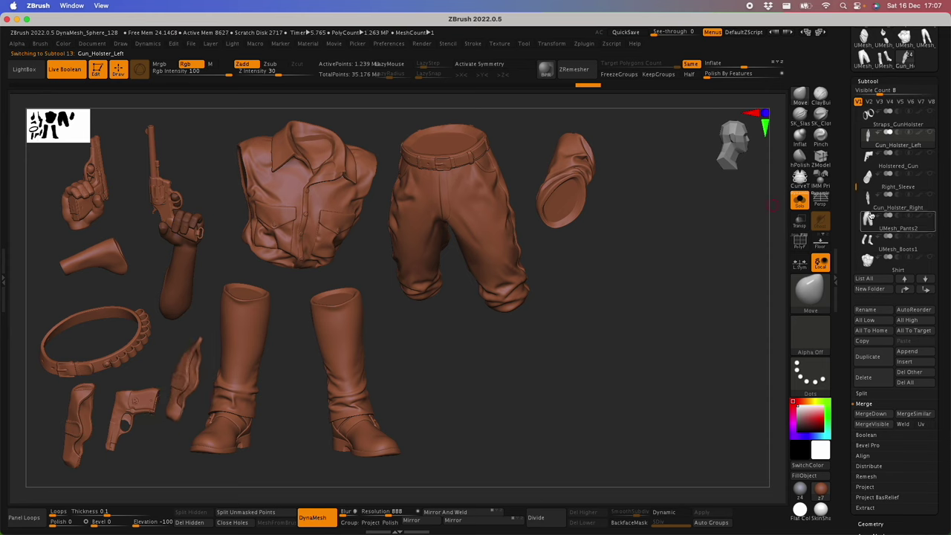
pyautogui.scroll(2, 861, 172)
pyautogui.click(873, 165)
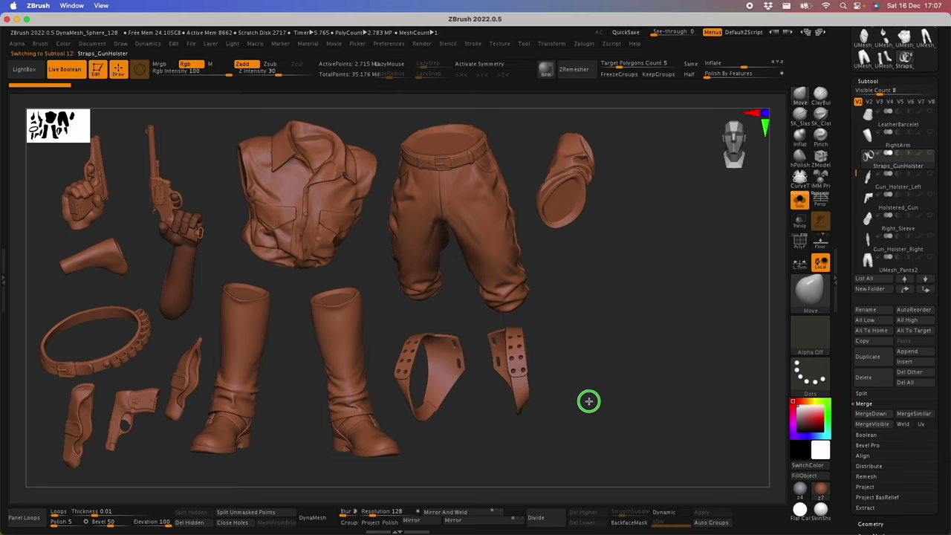
pyautogui.hotkey('shift', 's')
# Select the RightArm subtool and position it below the right sleeve, beside the holster straps
pyautogui.click(878, 141)
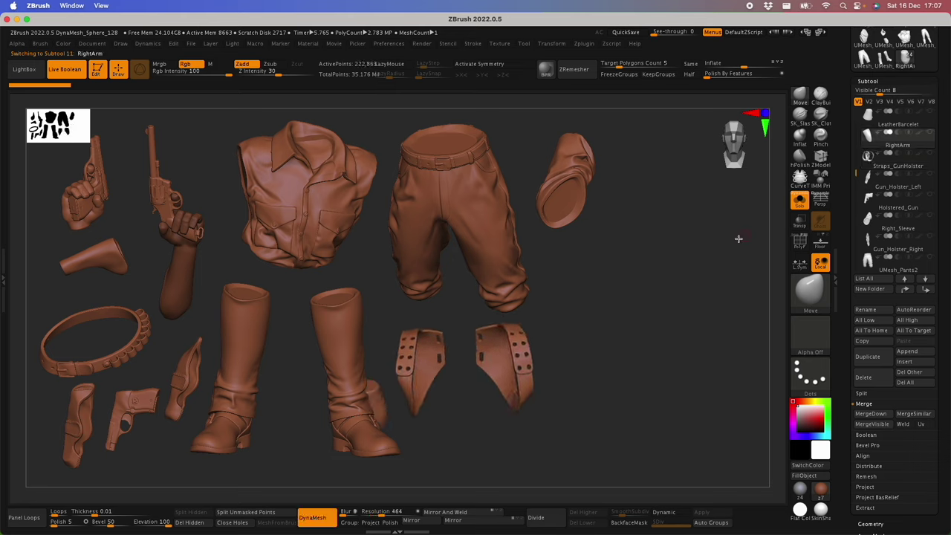
pyautogui.keyDown('alt'); pyautogui.moveTo(672, 308); pyautogui.dragTo(747, 291); pyautogui.keyUp('alt')
pyautogui.keyDown('alt'); pyautogui.moveTo(615, 347); pyautogui.dragTo(712, 240); pyautogui.keyUp('alt')
pyautogui.moveTo(668, 292); pyautogui.dragTo(656, 299)
pyautogui.keyDown('alt'); pyautogui.moveTo(655, 299); pyautogui.dragTo(678, 350); pyautogui.keyUp('alt')
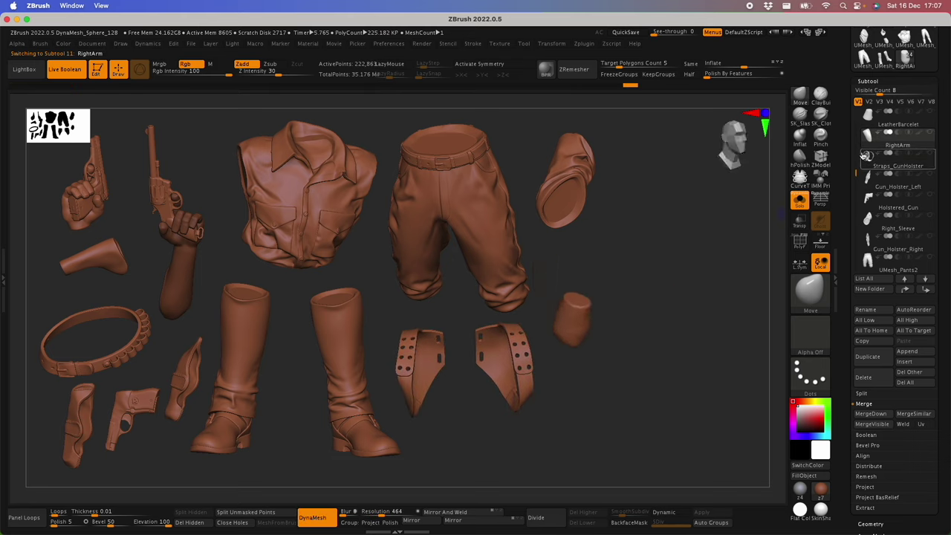
# Place the LeatherBarcelet subtool above the right arm and the LeftSleeve subtool beside the right sleeve
pyautogui.moveTo(857, 173); pyautogui.dragTo(856, 166)
pyautogui.click(870, 147)
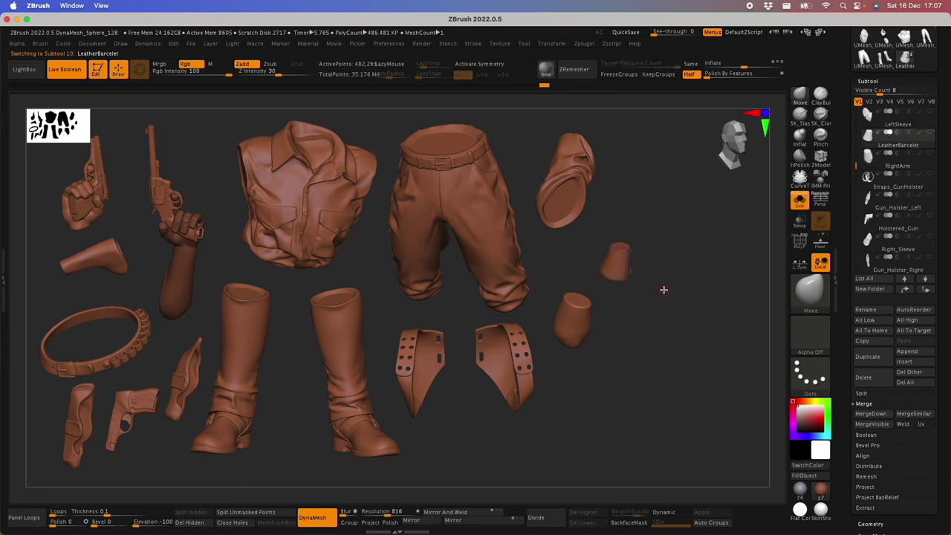
pyautogui.hotkey('alt', 'Up')
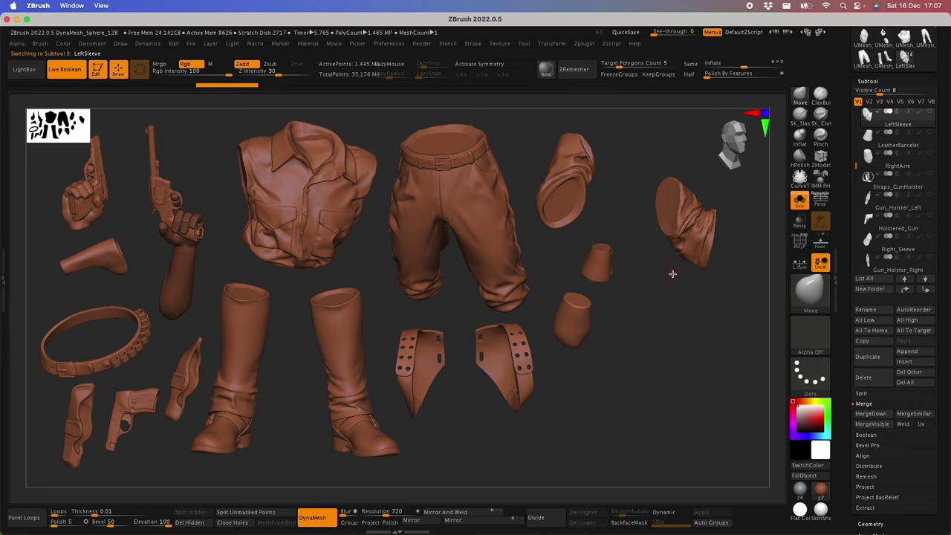
pyautogui.keyDown('alt'); pyautogui.moveTo(658, 248); pyautogui.dragTo(654, 245); pyautogui.keyUp('alt')
# Place the Head subtool beside the right arm and the Hair_Front subtool next to the head
pyautogui.hotkey('alt', 'Up')
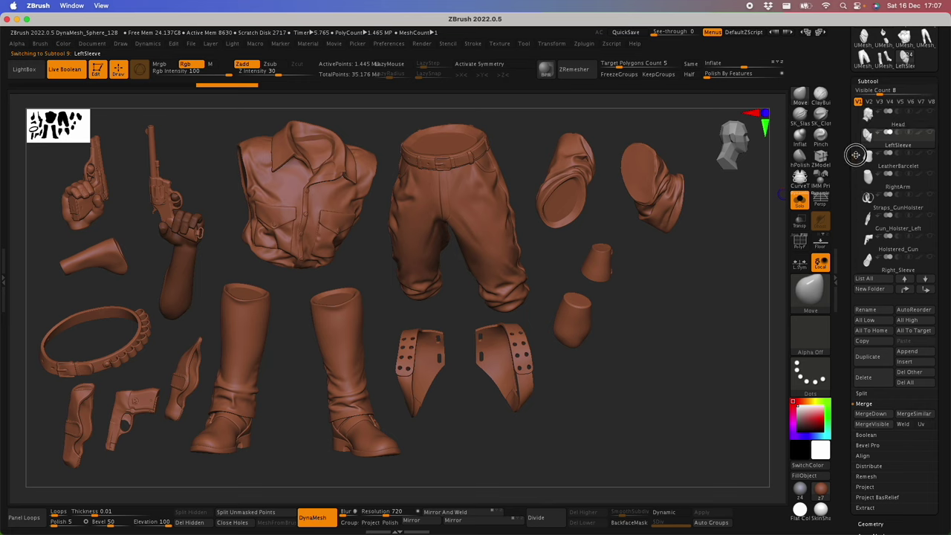
pyautogui.moveTo(682, 413); pyautogui.dragTo(648, 395)
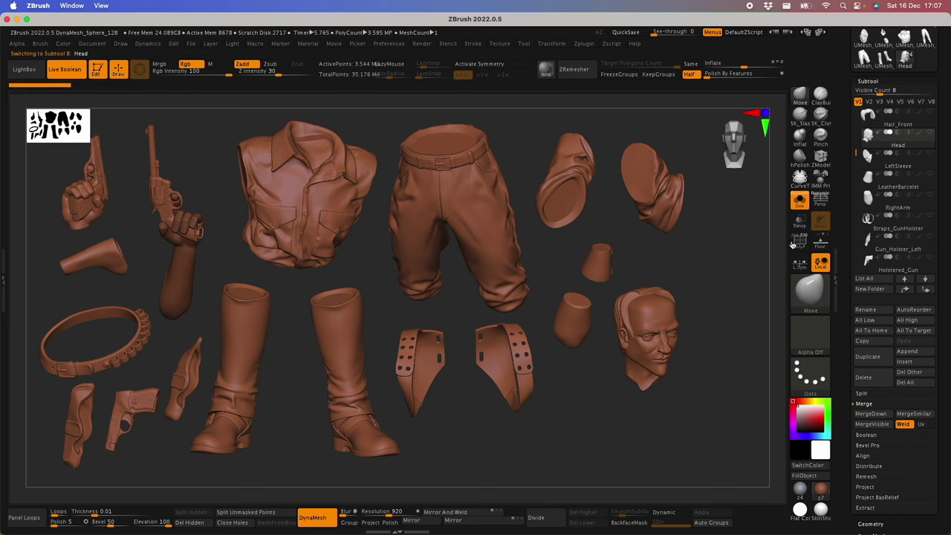
pyautogui.moveTo(705, 357)
pyautogui.mouseDown()
pyautogui.moveTo(681, 362)
pyautogui.moveTo(695, 367)
pyautogui.moveTo(703, 352)
pyautogui.moveTo(731, 372)
pyautogui.moveTo(750, 347)
pyautogui.mouseUp()
pyautogui.click(879, 138)
pyautogui.press('shift')
pyautogui.click(878, 118)
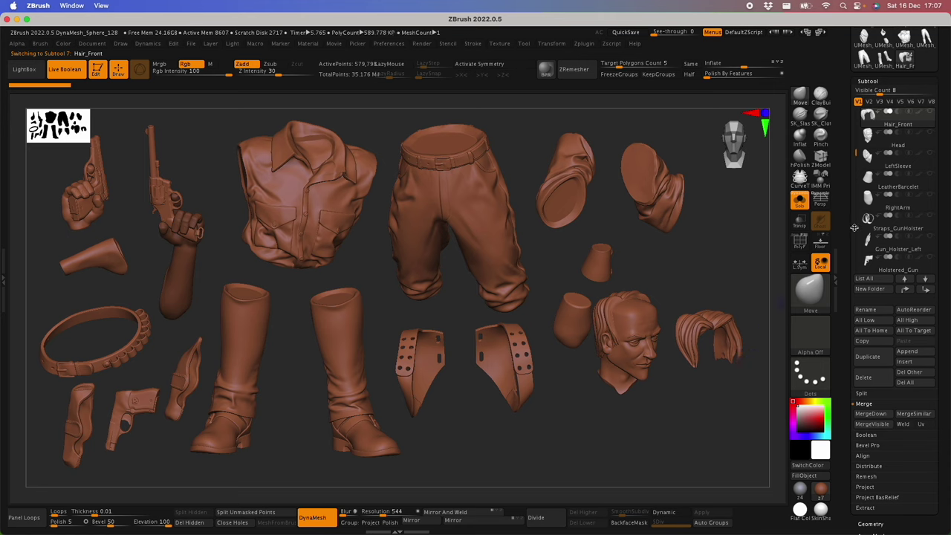
# Place the ShotgunBullets subtool beneath the head and the Temp_Threads subtool beside the left sleeve
pyautogui.hotkey('alt', 'Up')
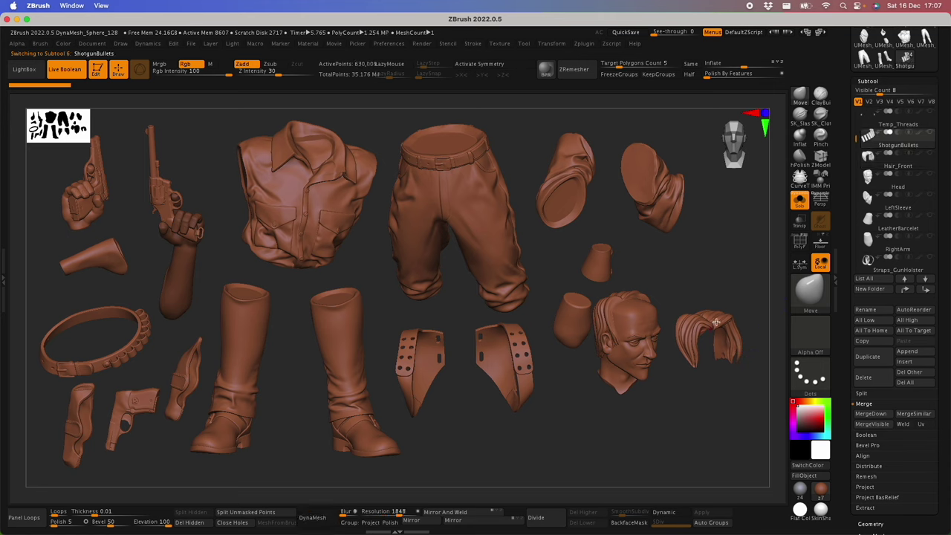
pyautogui.keyDown('alt'); pyautogui.moveTo(598, 440); pyautogui.dragTo(707, 418); pyautogui.keyUp('alt')
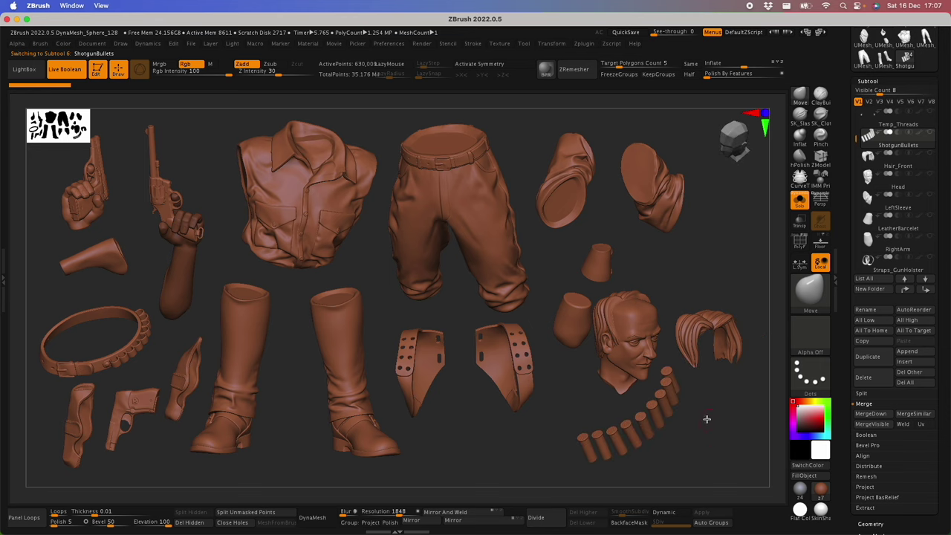
pyautogui.click(876, 117)
pyautogui.keyDown('alt'); pyautogui.moveTo(726, 291); pyautogui.dragTo(750, 293, button='right'); pyautogui.keyUp('alt')
pyautogui.keyDown('ctrl'); pyautogui.moveTo(748, 199); pyautogui.dragTo(735, 264, button='right'); pyautogui.keyUp('ctrl')
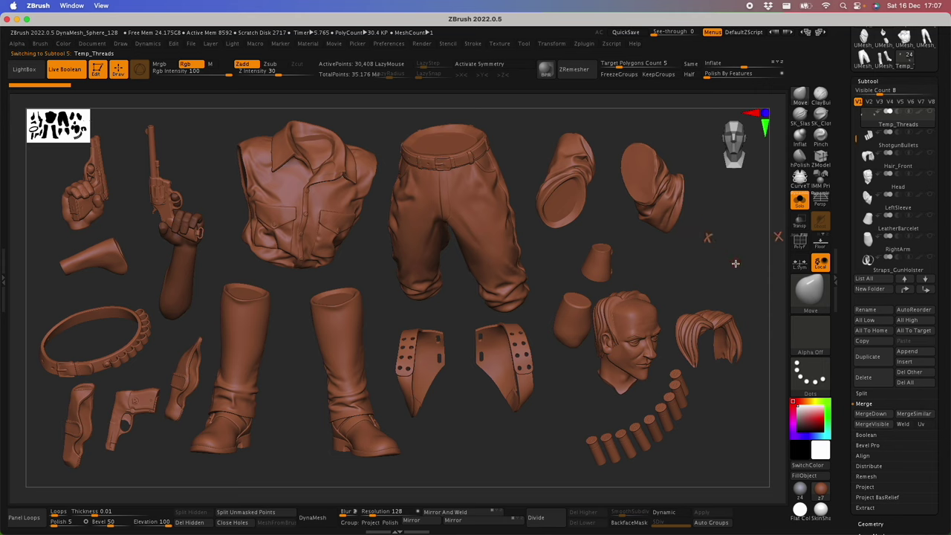
# Delete the Body3 subtool
pyautogui.scroll(2, 884, 131)
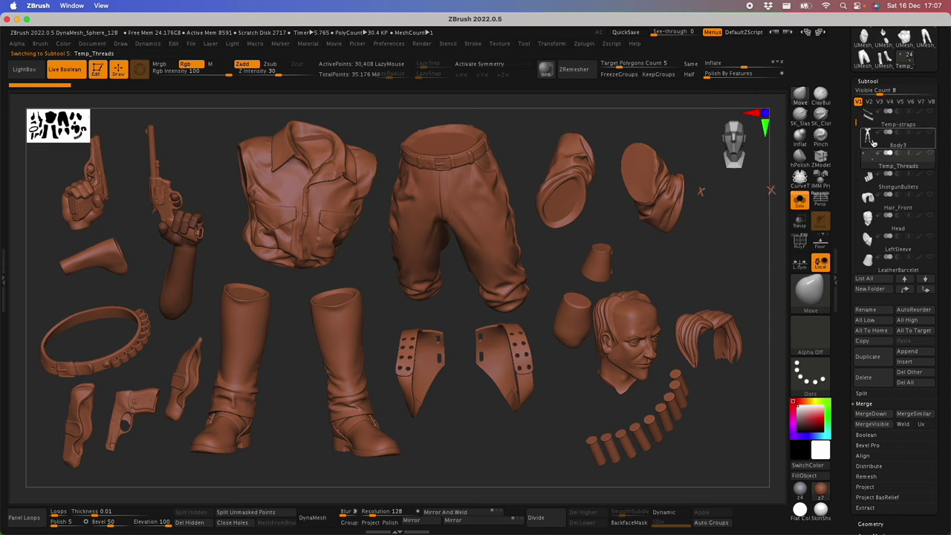
pyautogui.click(873, 143)
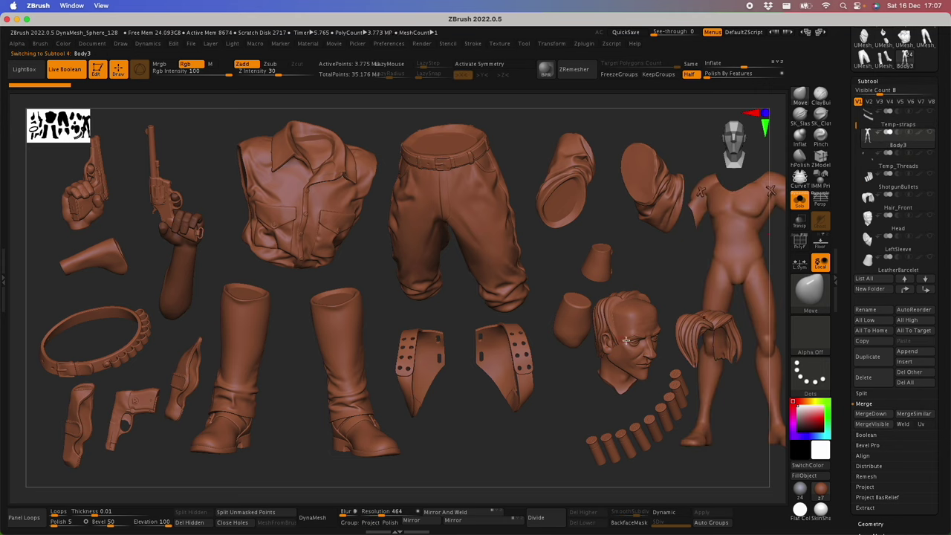
pyautogui.click(874, 378)
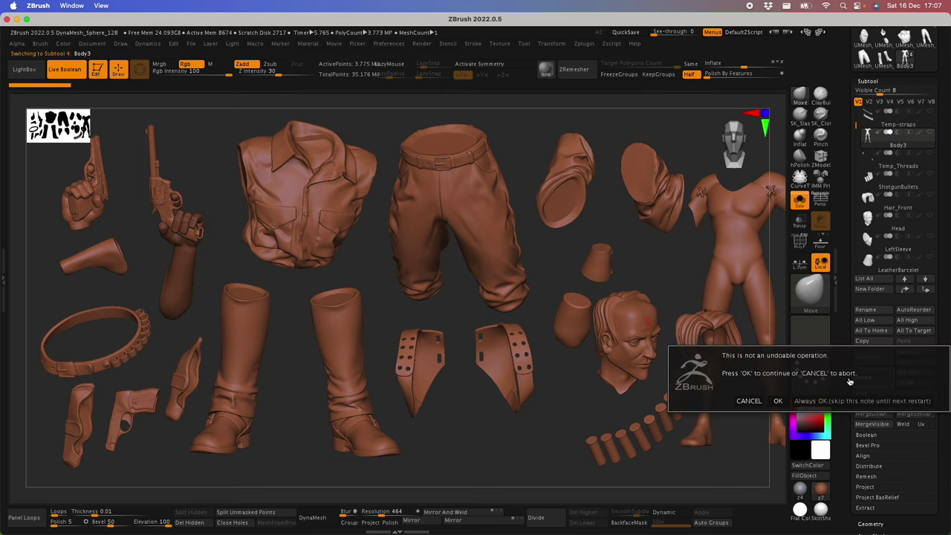
pyautogui.click(778, 401)
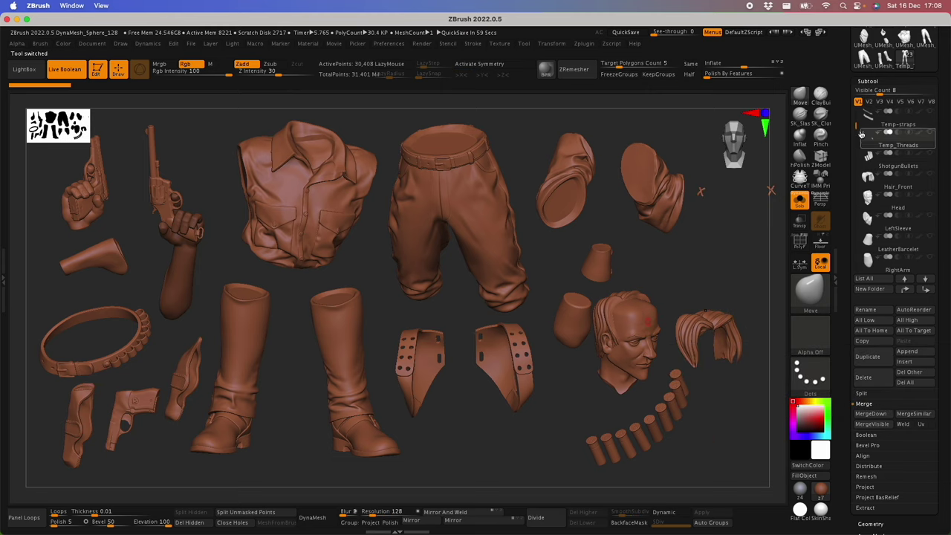
# Check the remaining Eyebrows and Temp-straps subtools
pyautogui.scroll(1, 897, 117)
pyautogui.click(875, 148)
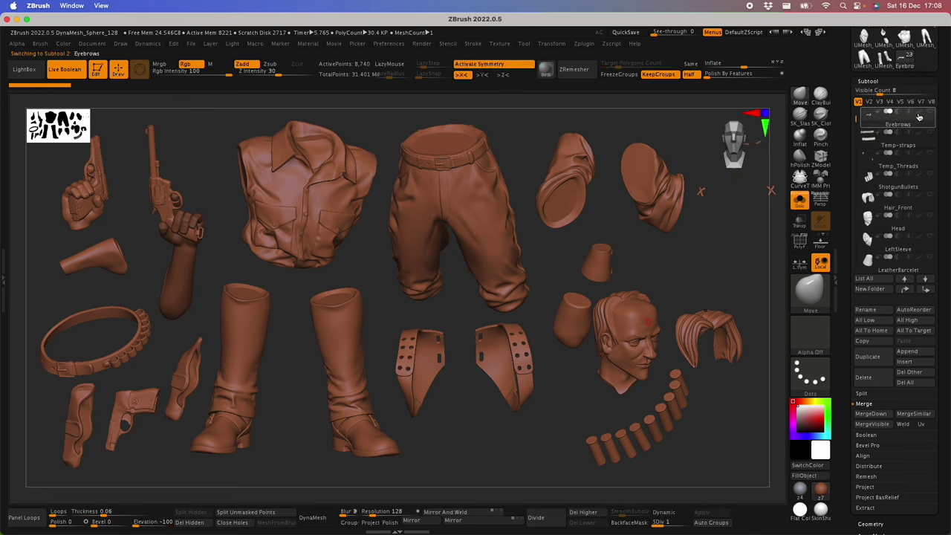
pyautogui.click(876, 146)
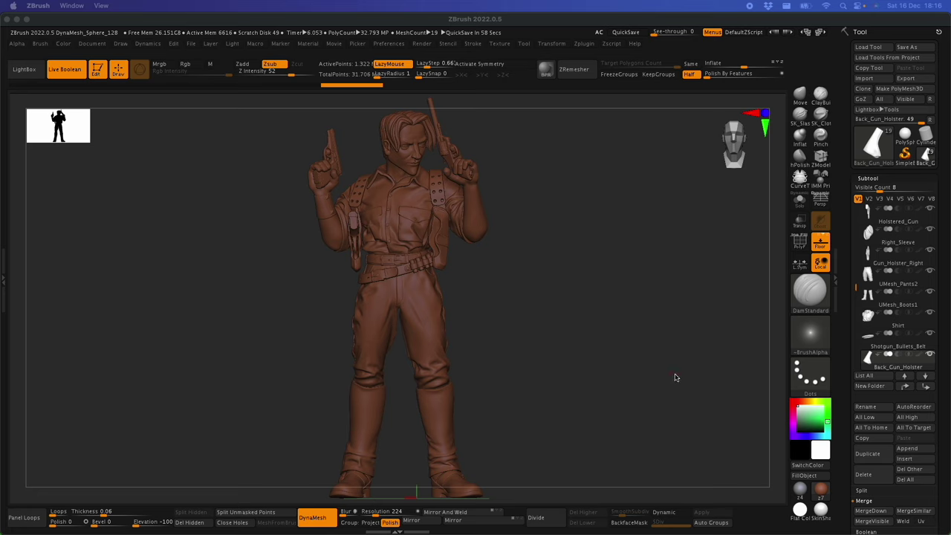
# Move the Hair_Front subtool to the end of the subtool list and isolate it in Solo mode
pyautogui.keyDown('alt'); pyautogui.click(423, 134); pyautogui.keyUp('alt')
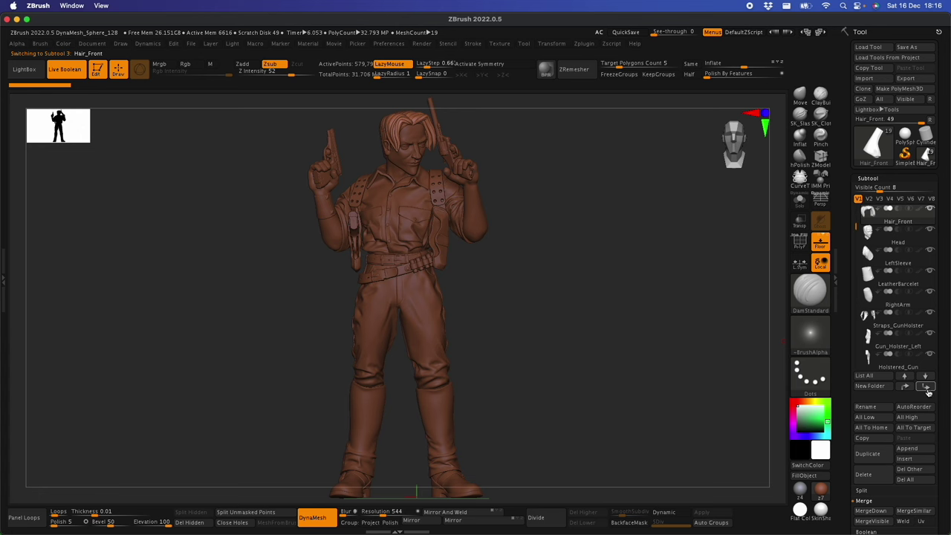
pyautogui.keyDown('alt'); pyautogui.moveTo(562, 282); pyautogui.dragTo(683, 371); pyautogui.keyUp('alt')
pyautogui.press('f')
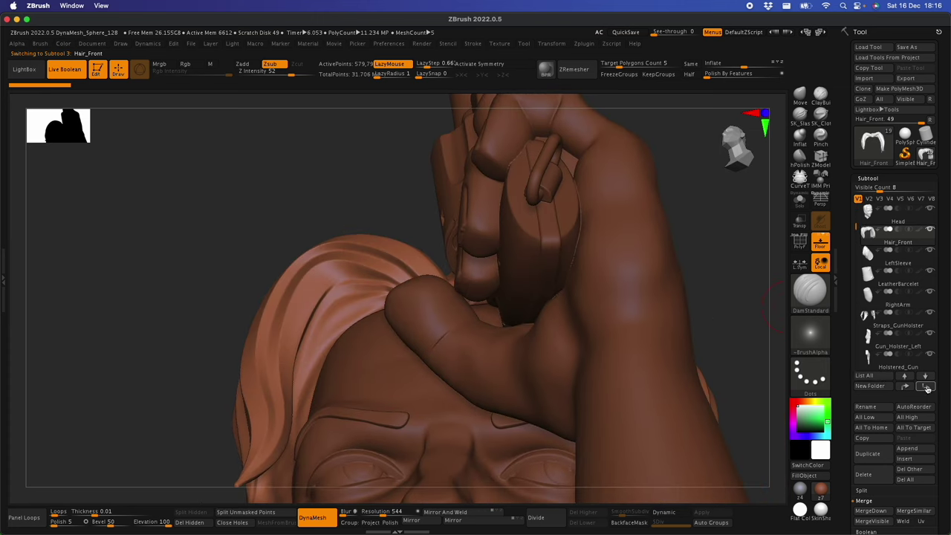
pyautogui.keyDown('shift'); pyautogui.click(925, 387); pyautogui.keyUp('shift')
pyautogui.click(800, 205)
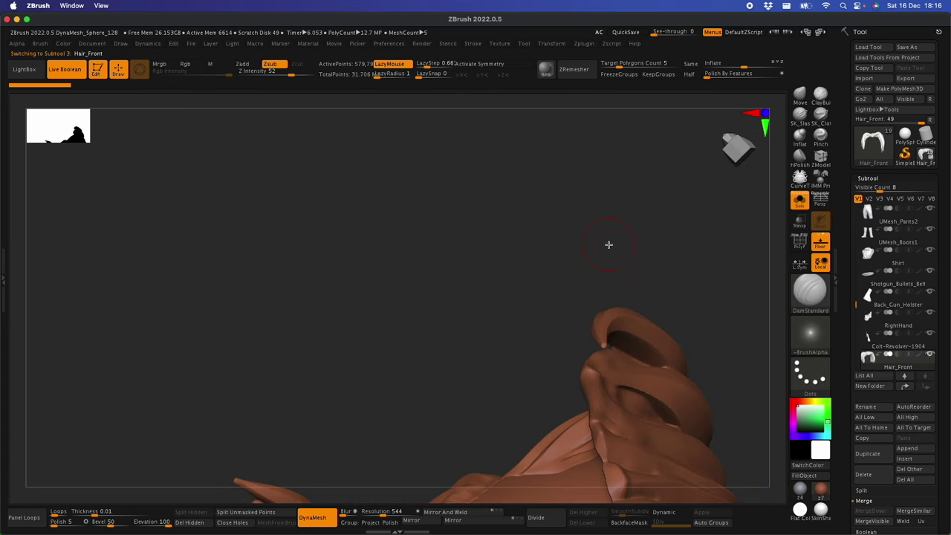
pyautogui.moveTo(610, 244)
pyautogui.mouseDown()
pyautogui.moveTo(572, 253)
pyautogui.moveTo(586, 280)
pyautogui.moveTo(585, 370)
pyautogui.moveTo(573, 321)
pyautogui.mouseUp()
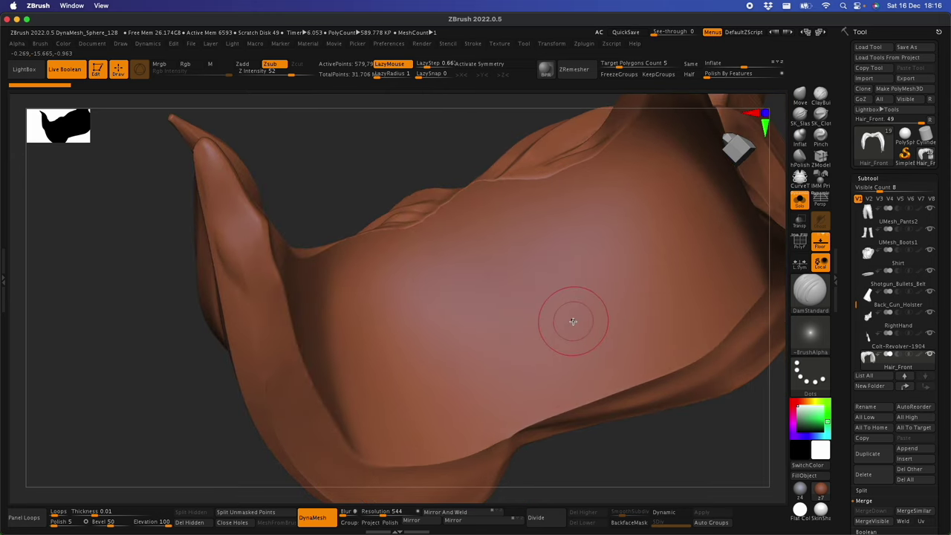
# Insert a key on the inner surface of the hair with the 3d-Print-Keys brush
pyautogui.press('b')
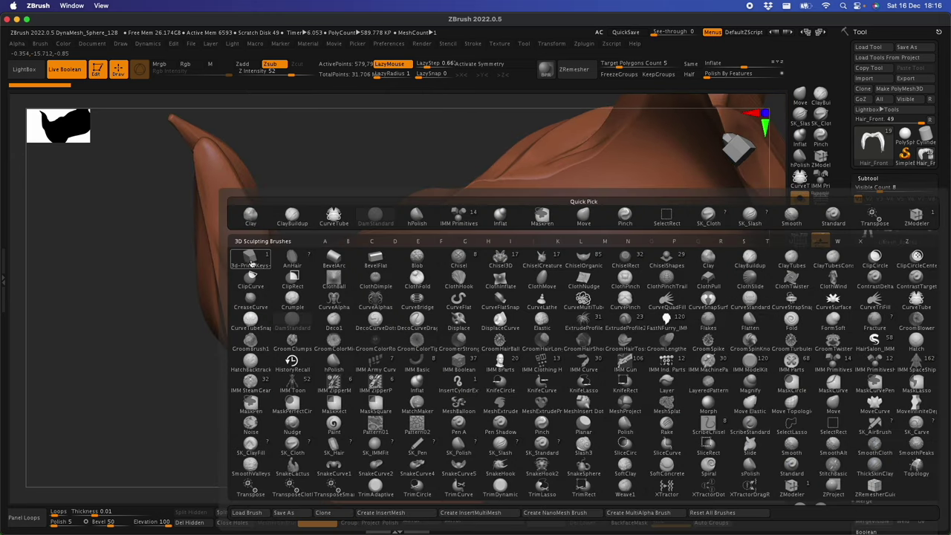
pyautogui.click(251, 260)
pyautogui.moveTo(526, 269); pyautogui.dragTo(543, 300)
pyautogui.moveTo(565, 334); pyautogui.dragTo(590, 351, button='right')
# Move the inserted key slightly along its Z axis toward the hair with the gizmo
pyautogui.press('w')
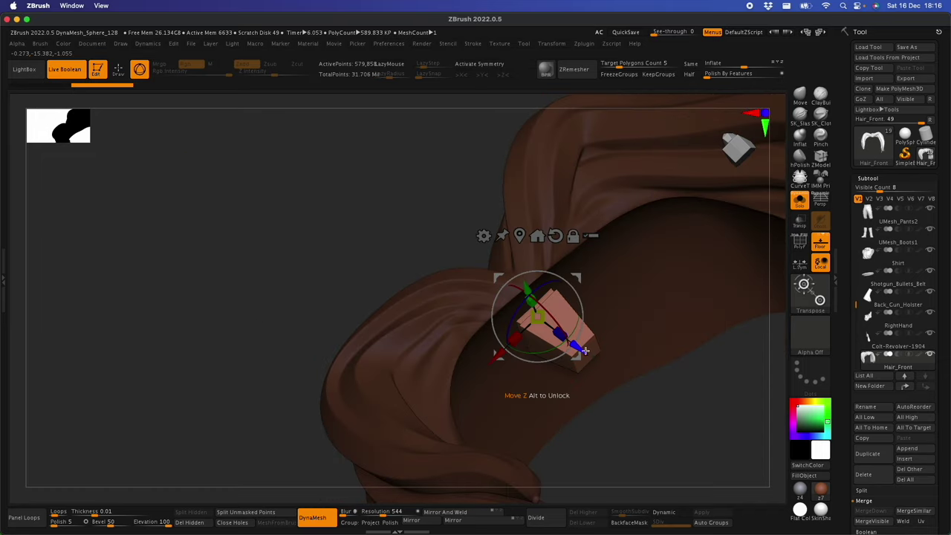
pyautogui.moveTo(585, 350); pyautogui.dragTo(572, 340)
pyautogui.moveTo(574, 343)
pyautogui.mouseDown(button='right')
pyautogui.moveTo(584, 368)
pyautogui.moveTo(575, 429)
pyautogui.moveTo(588, 349)
pyautogui.mouseUp(button='right')
pyautogui.press('q')
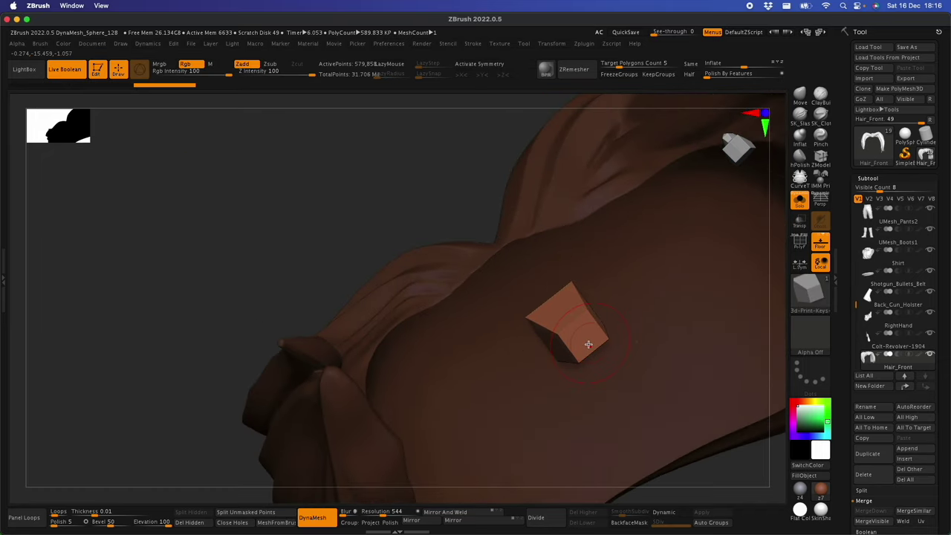
# Turn on PolyFrame and examine the inserted key and the hair's polygroups from several angles
pyautogui.moveTo(587, 344)
pyautogui.mouseDown()
pyautogui.moveTo(520, 342)
pyautogui.moveTo(569, 382)
pyautogui.moveTo(488, 319)
pyautogui.moveTo(684, 340)
pyautogui.moveTo(577, 319)
pyautogui.moveTo(537, 266)
pyautogui.mouseUp()
pyautogui.hotkey('shift', 'f')
pyautogui.moveTo(555, 315); pyautogui.dragTo(545, 283)
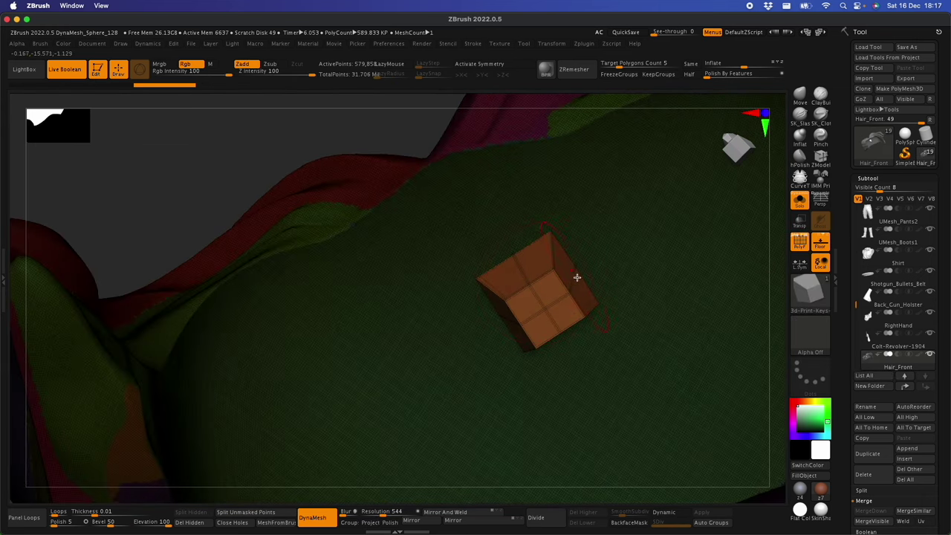
pyautogui.moveTo(577, 278); pyautogui.dragTo(603, 316, button='right')
pyautogui.click(801, 221)
pyautogui.moveTo(711, 291); pyautogui.dragTo(584, 286)
pyautogui.keyDown('alt'); pyautogui.moveTo(584, 287); pyautogui.dragTo(247, 335, button='right'); pyautogui.keyUp('alt')
pyautogui.keyDown('alt'); pyautogui.moveTo(673, 304); pyautogui.dragTo(293, 312, button='right'); pyautogui.keyUp('alt')
# Isolate the inserted key, regroup its polygons with Auto Groups and bring back the rest of the hair mesh
pyautogui.keyDown('ctrl'); pyautogui.keyDown('shift'); pyautogui.click(661, 218); pyautogui.keyUp('shift'); pyautogui.keyUp('ctrl')
pyautogui.moveTo(660, 272); pyautogui.dragTo(741, 247)
pyautogui.moveTo(573, 281); pyautogui.dragTo(756, 373)
pyautogui.click(716, 523)
pyautogui.moveTo(688, 389); pyautogui.dragTo(706, 338)
pyautogui.keyDown('ctrl'); pyautogui.keyDown('shift'); pyautogui.click(699, 326); pyautogui.keyUp('shift'); pyautogui.keyUp('ctrl')
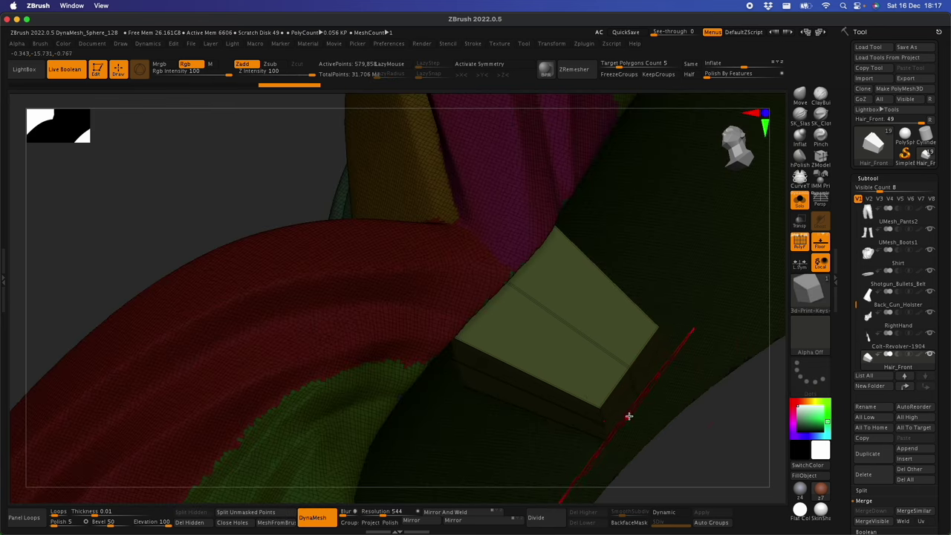
pyautogui.moveTo(629, 416); pyautogui.dragTo(630, 374, button='right')
pyautogui.moveTo(630, 373); pyautogui.dragTo(394, 199)
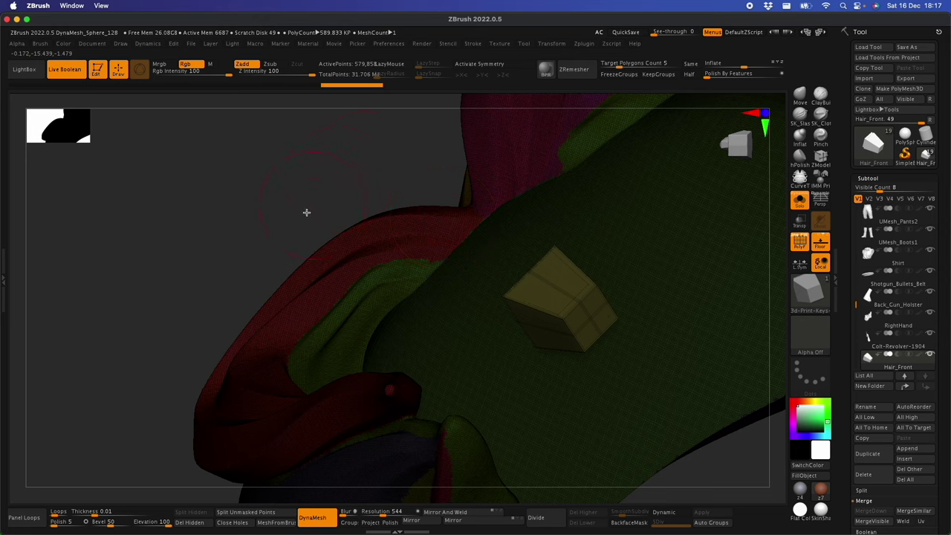
pyautogui.keyDown('ctrl'); pyautogui.moveTo(580, 324); pyautogui.dragTo(590, 376, button='right'); pyautogui.keyUp('ctrl')
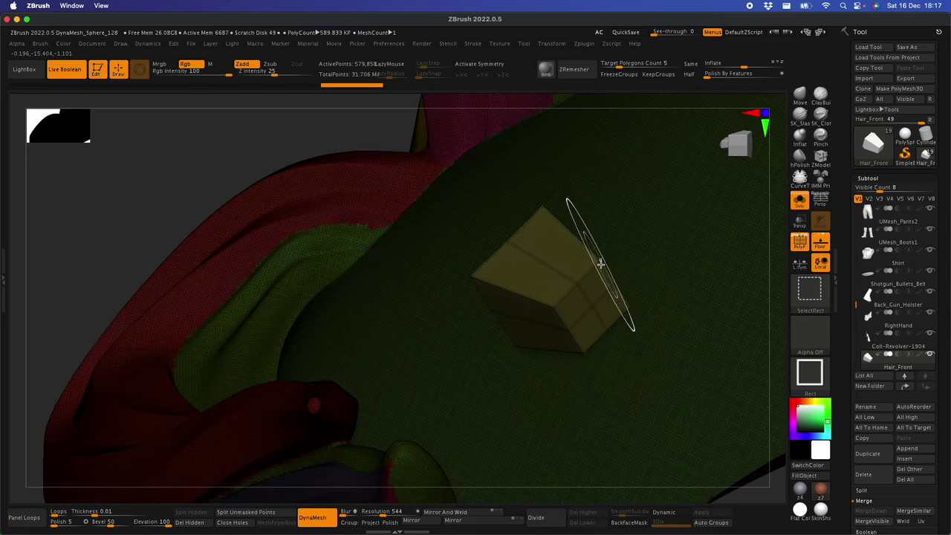
# Isolate the outer piece of the hair key, split it off the hair into its own subtool and turn off PolyFrame
pyautogui.keyDown('ctrl'); pyautogui.keyDown('shift'); pyautogui.click(602, 262); pyautogui.keyUp('shift'); pyautogui.keyUp('ctrl')
pyautogui.moveTo(623, 318)
pyautogui.mouseDown(button='right')
pyautogui.moveTo(656, 327)
pyautogui.moveTo(633, 335)
pyautogui.moveTo(643, 397)
pyautogui.mouseUp(button='right')
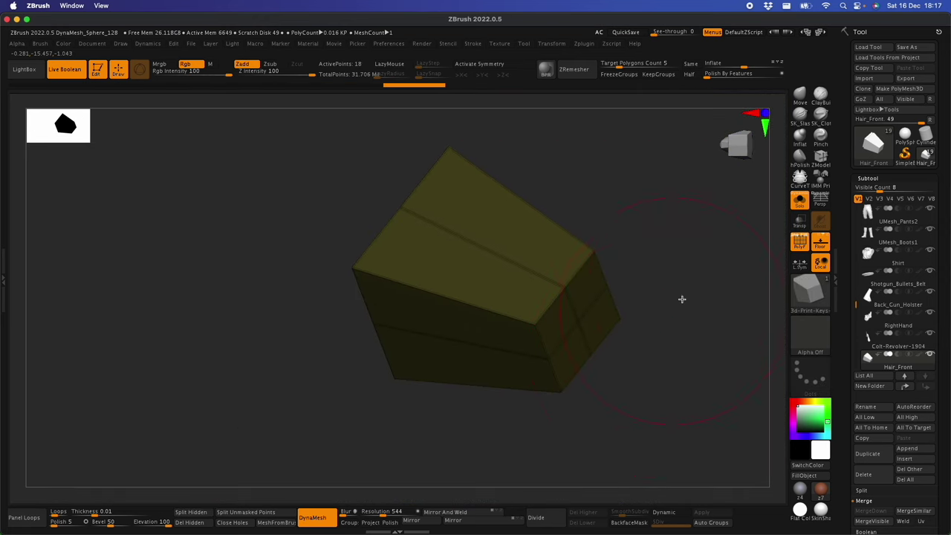
pyautogui.press('space')
pyautogui.moveTo(712, 281); pyautogui.dragTo(621, 276)
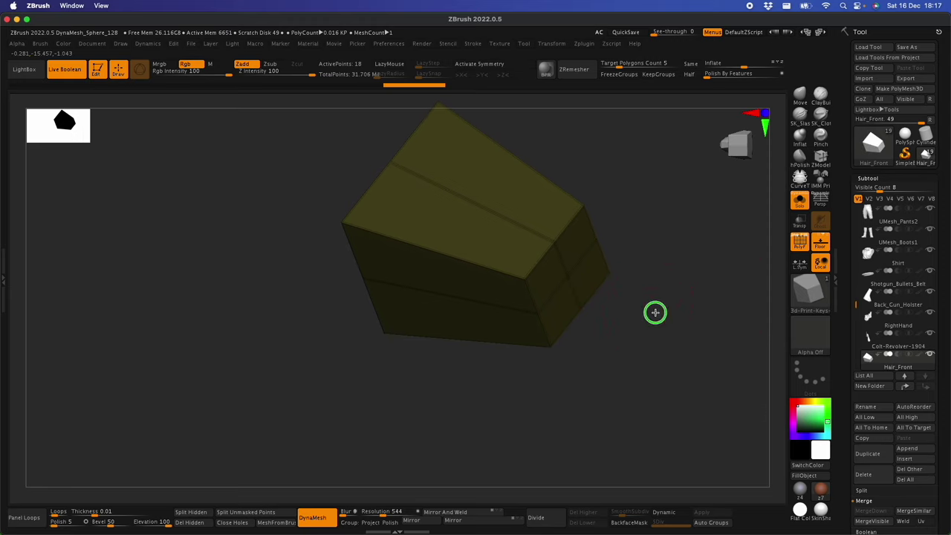
pyautogui.moveTo(655, 312); pyautogui.dragTo(601, 307)
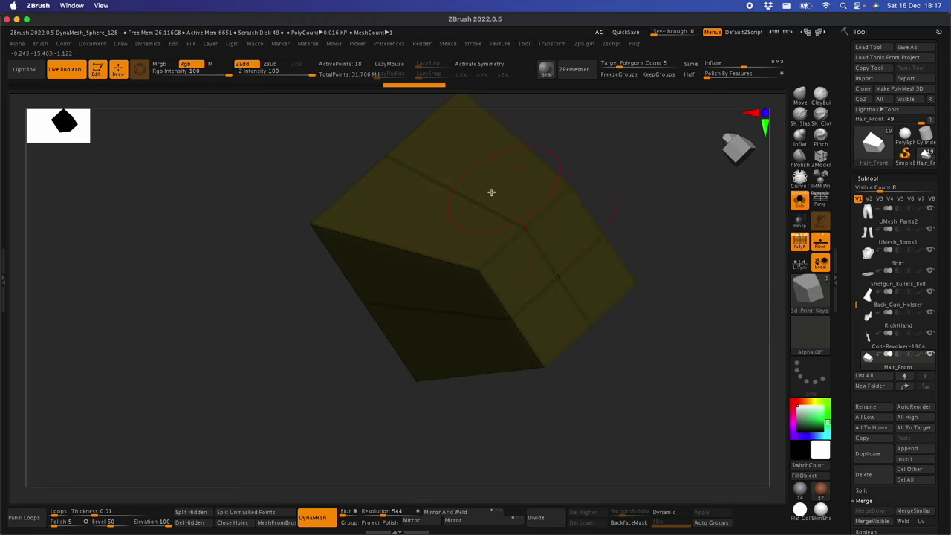
pyautogui.moveTo(533, 353); pyautogui.dragTo(583, 311)
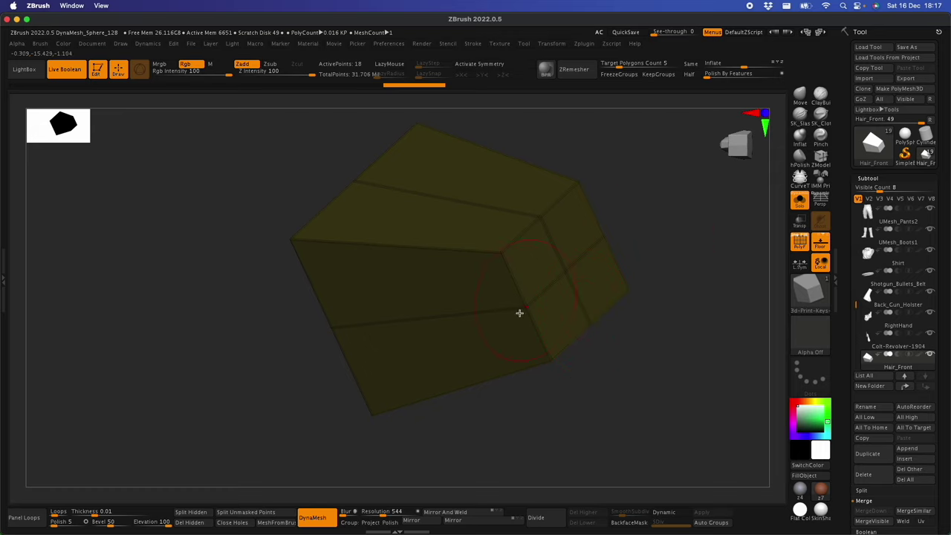
pyautogui.moveTo(655, 374)
pyautogui.keyDown('ctrl'); pyautogui.mouseDown(button='right')
pyautogui.moveTo(639, 350)
pyautogui.moveTo(557, 309)
pyautogui.mouseUp(button='right'); pyautogui.keyUp('ctrl')
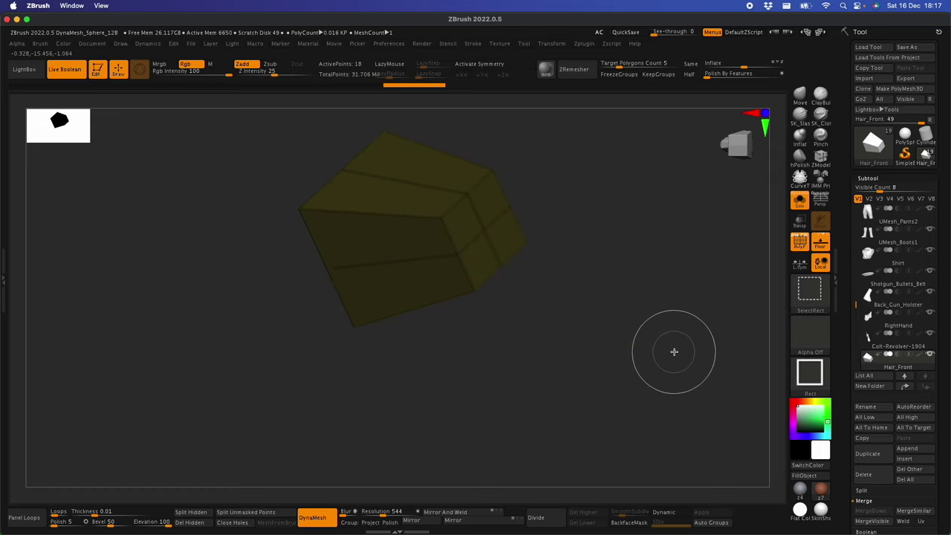
pyautogui.keyDown('ctrl'); pyautogui.keyDown('shift'); pyautogui.moveTo(701, 302); pyautogui.dragTo(642, 411); pyautogui.keyUp('shift'); pyautogui.keyUp('ctrl')
pyautogui.moveTo(573, 497); pyautogui.dragTo(702, 275)
pyautogui.click(800, 242)
# Examine the key left on the hair and the split-off piece Hair_Front1 one after the other
pyautogui.moveTo(551, 315)
pyautogui.keyDown('alt'); pyautogui.mouseDown(button='right')
pyautogui.moveTo(482, 312)
pyautogui.moveTo(497, 384)
pyautogui.moveTo(465, 324)
pyautogui.moveTo(516, 324)
pyautogui.mouseUp(button='right'); pyautogui.keyUp('alt')
pyautogui.moveTo(453, 304); pyautogui.dragTo(431, 341)
pyautogui.moveTo(459, 392); pyautogui.dragTo(558, 327)
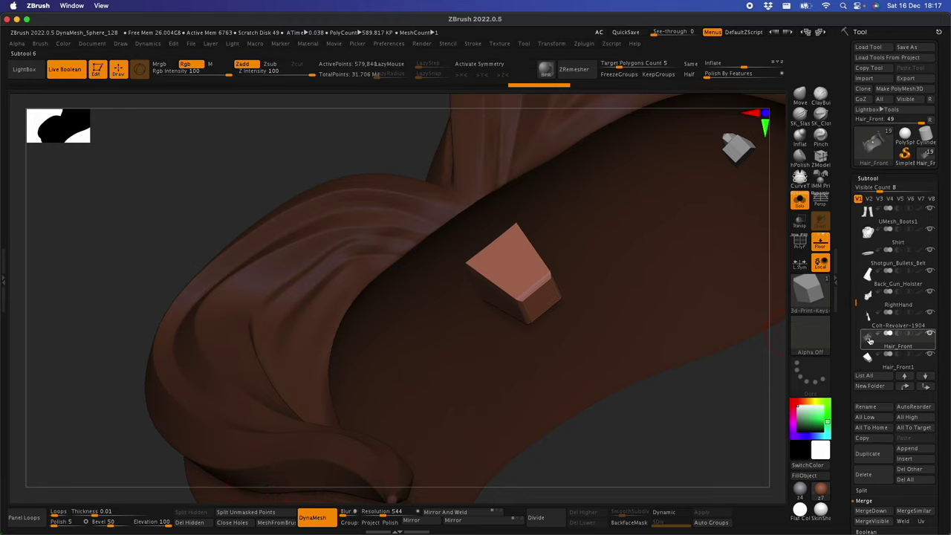
pyautogui.click(866, 359)
pyautogui.moveTo(715, 298); pyautogui.dragTo(676, 298)
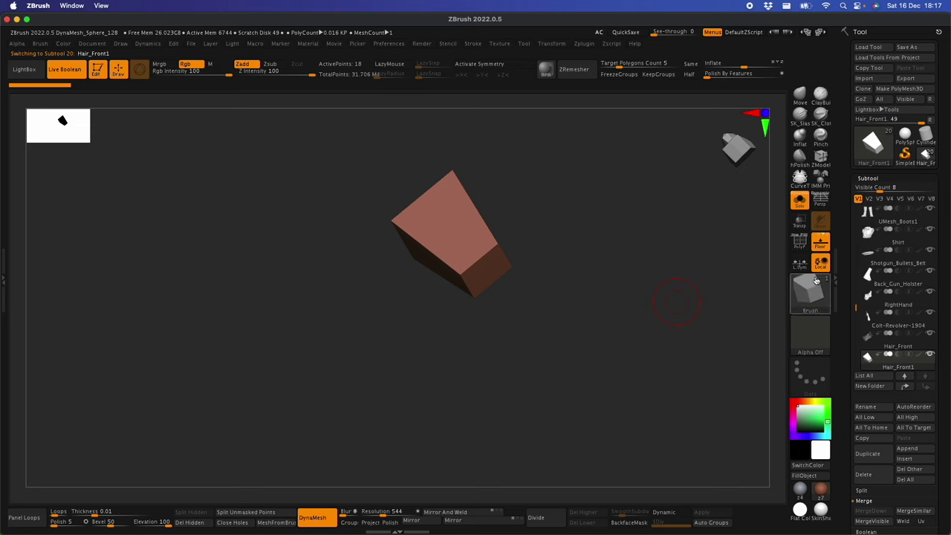
# Make the Head subtool visible and move Hair_Front1 directly below it in the subtool order
pyautogui.moveTo(856, 303); pyautogui.dragTo(857, 208)
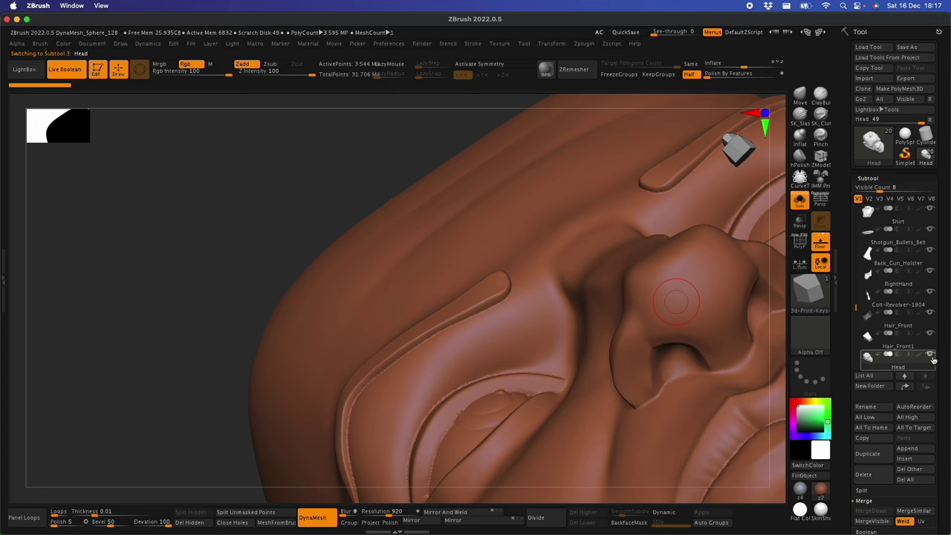
pyautogui.click(931, 357)
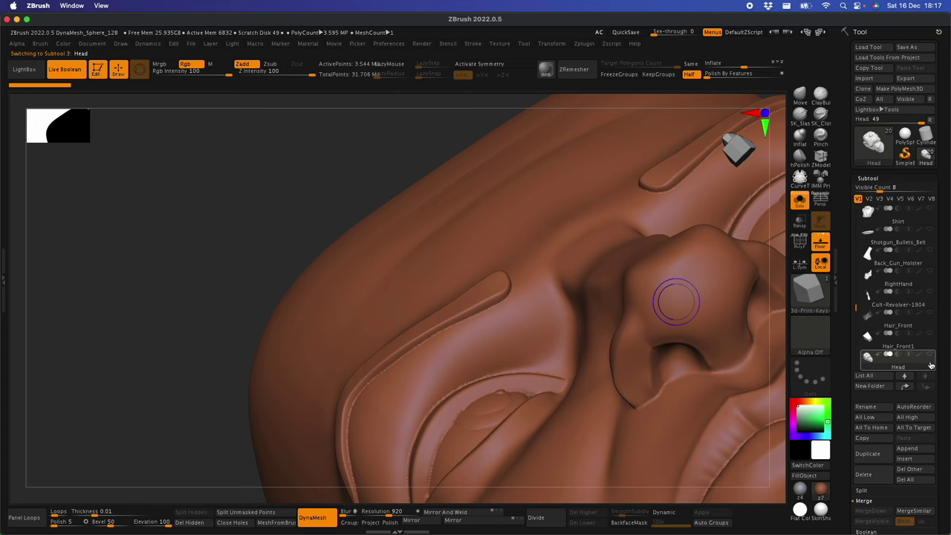
pyautogui.click(869, 346)
pyautogui.click(928, 373)
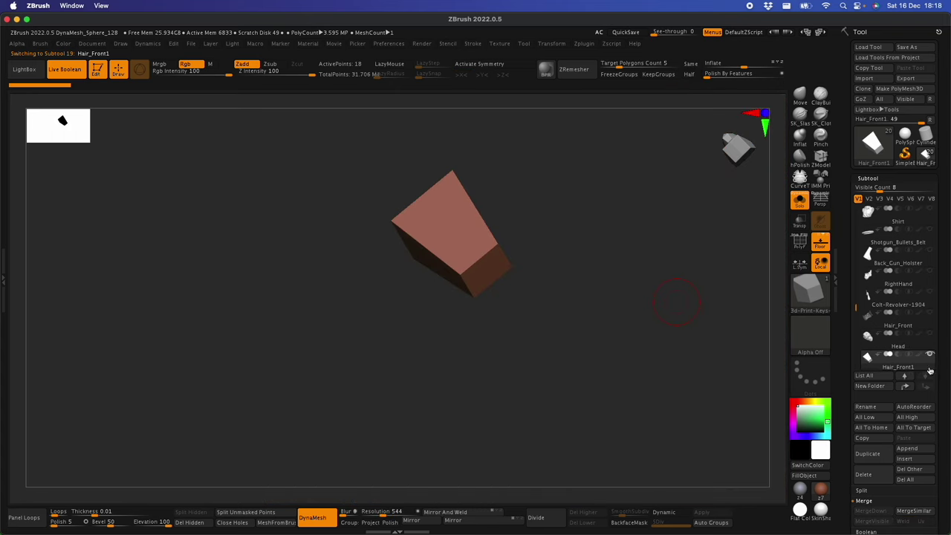
pyautogui.moveTo(729, 352); pyautogui.dragTo(698, 375)
# Turn off Solo and set Hair_Front1 to subtract from the head for a Live Boolean key socket
pyautogui.click(800, 202)
pyautogui.moveTo(449, 348); pyautogui.dragTo(621, 357)
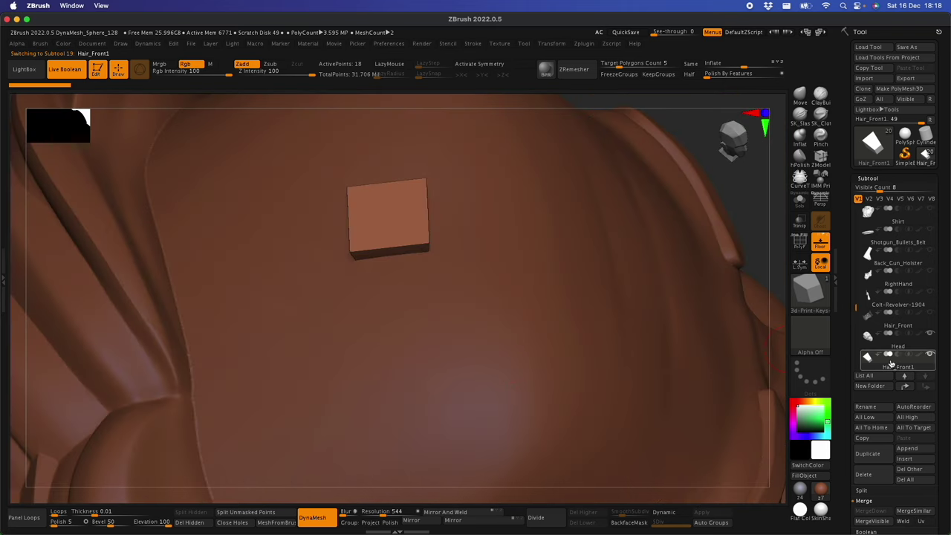
pyautogui.click(897, 355)
pyautogui.keyDown('alt'); pyautogui.moveTo(576, 416); pyautogui.dragTo(586, 313); pyautogui.keyUp('alt')
pyautogui.moveTo(585, 312); pyautogui.dragTo(662, 325, button='right')
# Insert a connection key on the underside of the neck of the Head subtool with the 3d-Print-Keys brush
pyautogui.keyDown('ctrl'); pyautogui.moveTo(697, 378); pyautogui.dragTo(629, 334, button='right'); pyautogui.keyUp('ctrl')
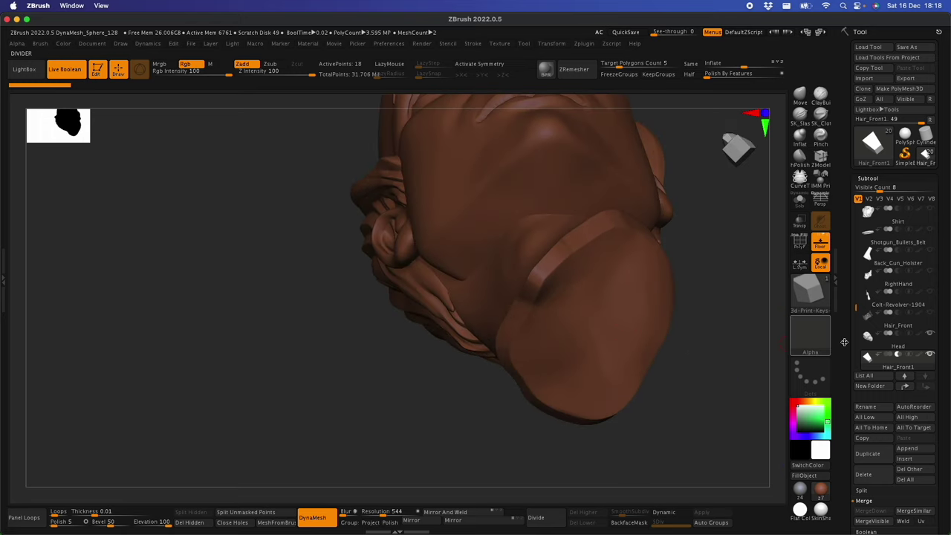
pyautogui.click(868, 347)
pyautogui.keyDown('alt'); pyautogui.moveTo(573, 382); pyautogui.dragTo(521, 381, button='right'); pyautogui.keyUp('alt')
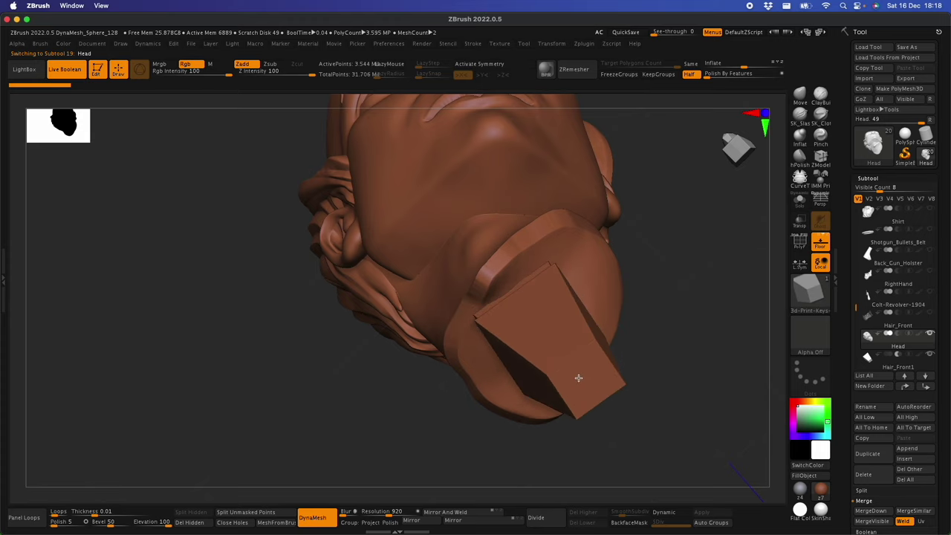
pyautogui.moveTo(585, 381); pyautogui.dragTo(586, 382)
pyautogui.moveTo(585, 381); pyautogui.dragTo(581, 347, button='right')
# Reposition the neck key with the gizmo, moving it along its Z axis and adjusting its sideways placement on the neck base
pyautogui.press('w')
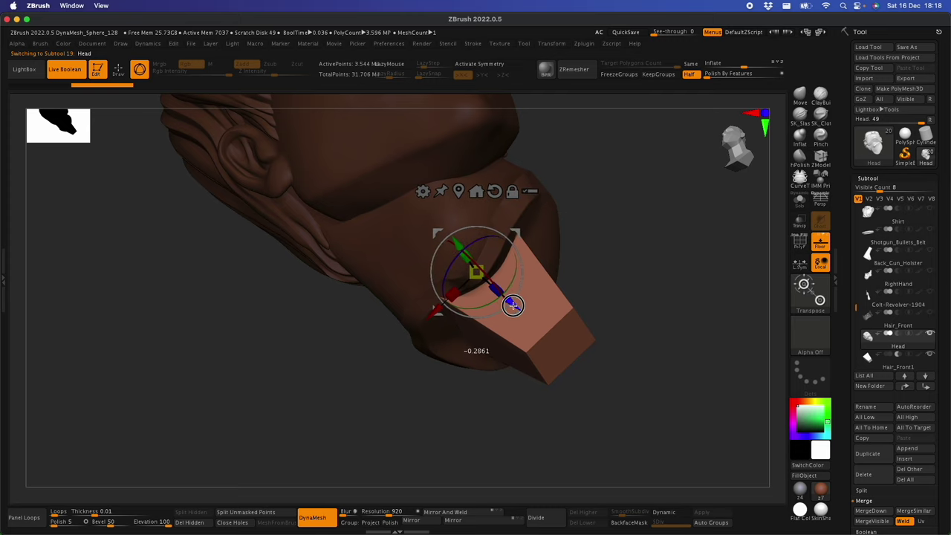
pyautogui.moveTo(513, 305); pyautogui.dragTo(545, 339, button='right')
pyautogui.moveTo(552, 327); pyautogui.dragTo(554, 322)
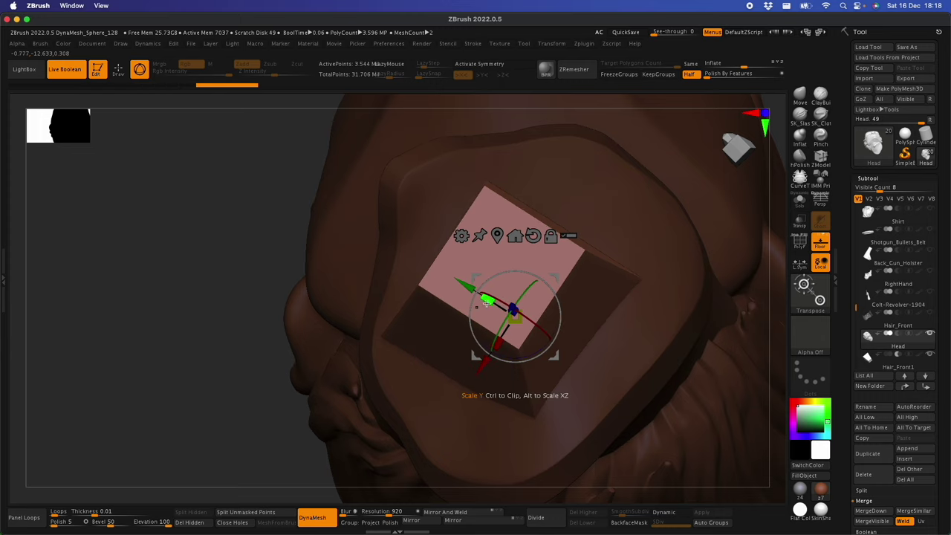
pyautogui.moveTo(467, 286); pyautogui.dragTo(475, 291)
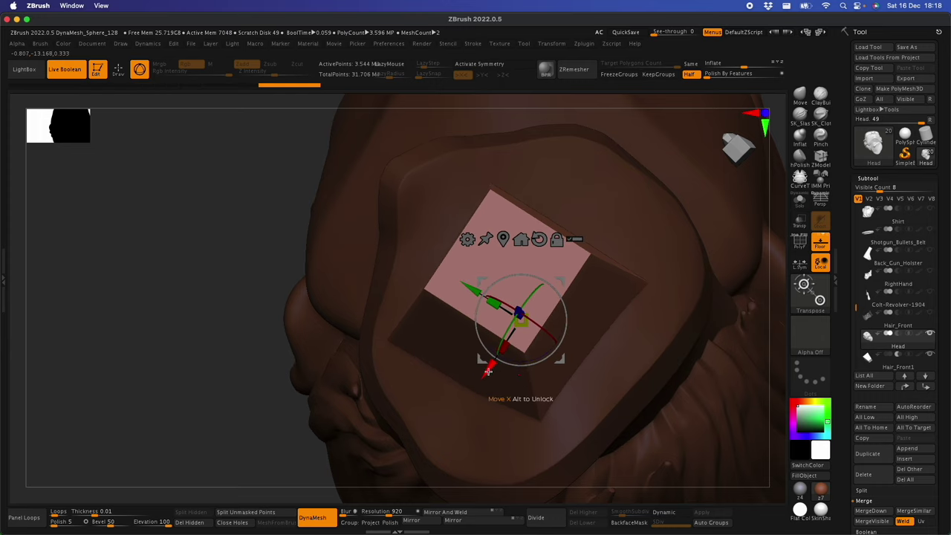
pyautogui.moveTo(547, 395); pyautogui.dragTo(639, 339, button='right')
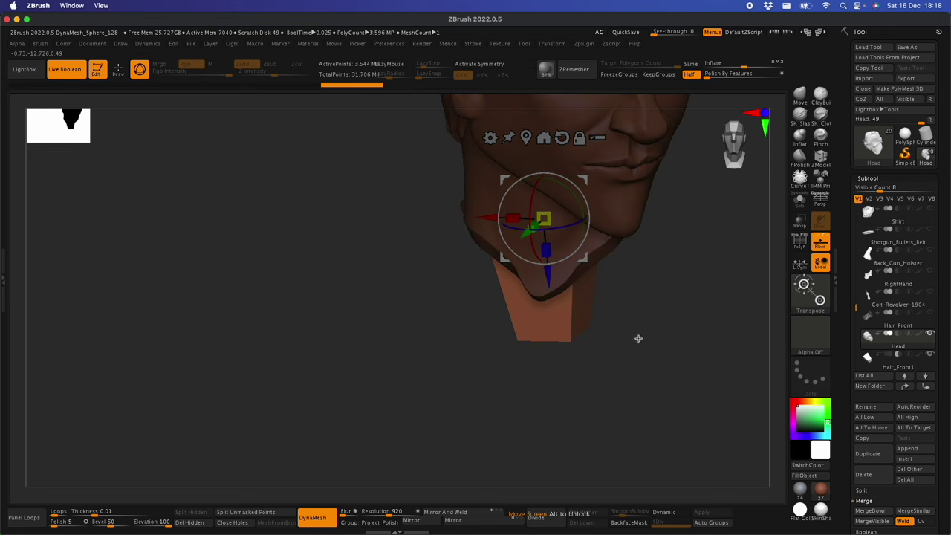
# Show the shirt and check with transparency how the neck key sits inside it
pyautogui.click(932, 210)
pyautogui.moveTo(708, 308)
pyautogui.mouseDown(button='right')
pyautogui.moveTo(469, 397)
pyautogui.moveTo(579, 395)
pyautogui.mouseUp(button='right')
pyautogui.click(801, 221)
pyautogui.press('ctrl')
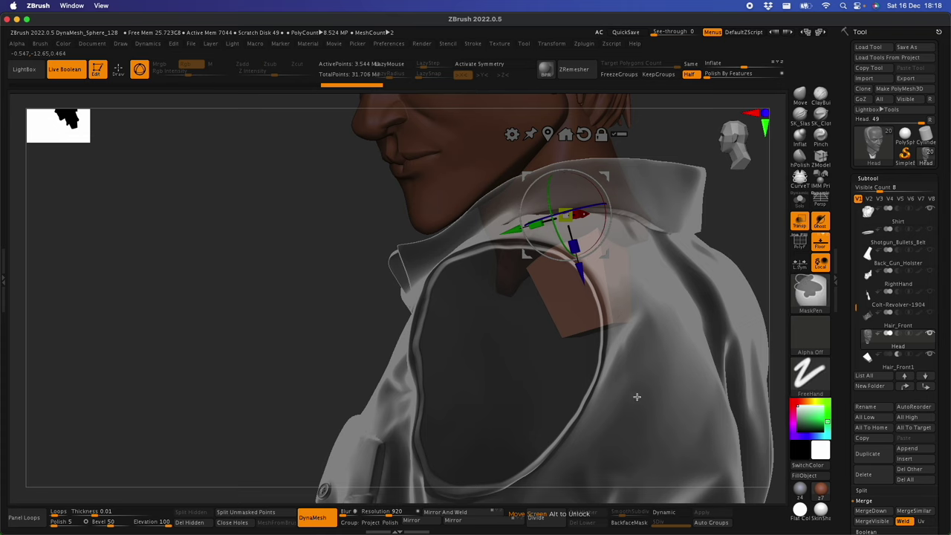
pyautogui.moveTo(637, 397)
pyautogui.mouseDown(button='right')
pyautogui.moveTo(592, 378)
pyautogui.moveTo(648, 327)
pyautogui.moveTo(745, 319)
pyautogui.moveTo(652, 417)
pyautogui.moveTo(648, 438)
pyautogui.mouseUp(button='right')
pyautogui.click(801, 226)
pyautogui.click(801, 227)
pyautogui.keyDown('ctrl'); pyautogui.moveTo(605, 346); pyautogui.dragTo(581, 236, button='right'); pyautogui.keyUp('ctrl')
pyautogui.click(799, 221)
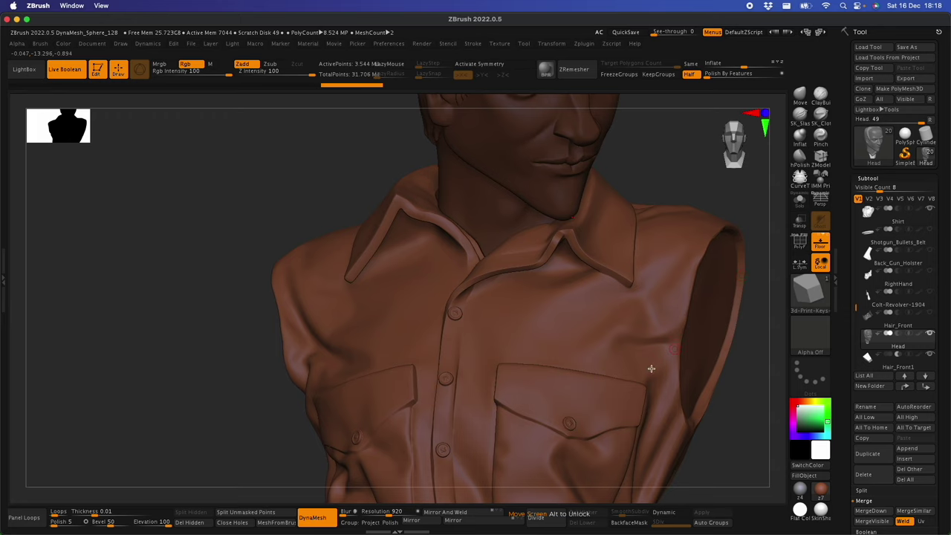
pyautogui.moveTo(651, 369); pyautogui.dragTo(640, 375, button='right')
# Solo the head, turn on PolyFrame, isolate the neck key, regroup it with Auto Groups and bring back the whole head
pyautogui.click(800, 200)
pyautogui.keyDown('ctrl'); pyautogui.moveTo(646, 300); pyautogui.dragTo(629, 225, button='right'); pyautogui.keyUp('ctrl')
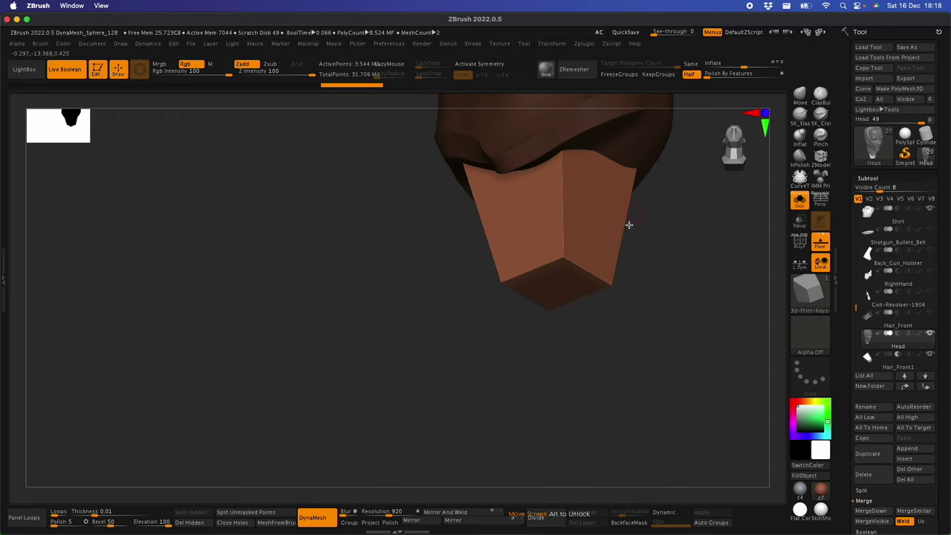
pyautogui.moveTo(620, 350)
pyautogui.mouseDown(button='right')
pyautogui.moveTo(615, 315)
pyautogui.moveTo(641, 368)
pyautogui.mouseUp(button='right')
pyautogui.click(801, 247)
pyautogui.keyDown('alt'); pyautogui.moveTo(658, 403); pyautogui.dragTo(648, 444, button='right'); pyautogui.keyUp('alt')
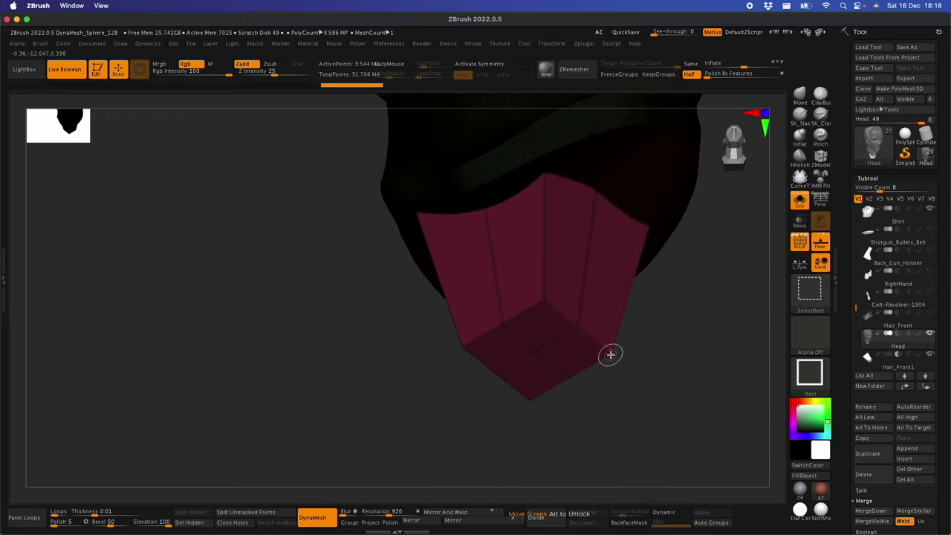
pyautogui.keyDown('ctrl'); pyautogui.keyDown('shift'); pyautogui.click(611, 352); pyautogui.keyUp('shift'); pyautogui.keyUp('ctrl')
pyautogui.moveTo(629, 409); pyautogui.dragTo(584, 278, button='right')
pyautogui.click(716, 523)
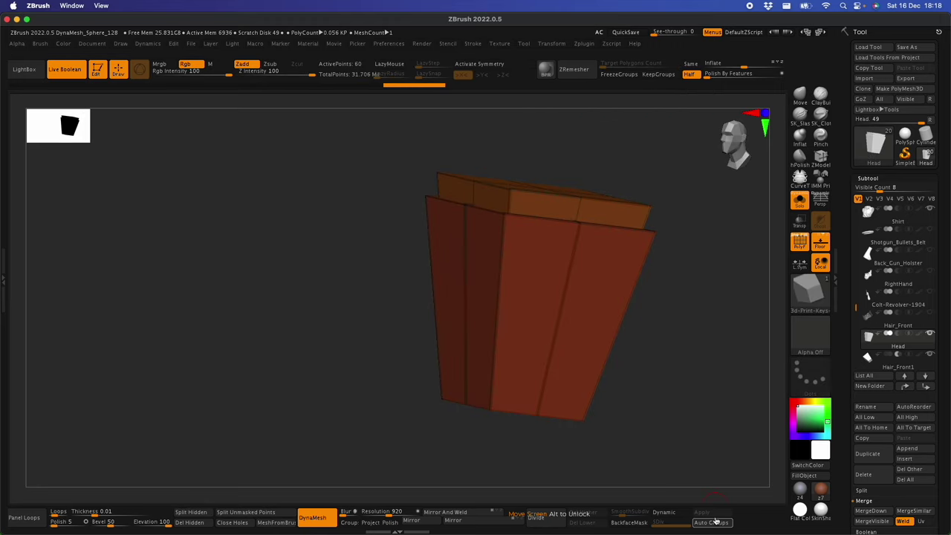
pyautogui.keyDown('ctrl'); pyautogui.keyDown('shift'); pyautogui.click(682, 434); pyautogui.keyUp('shift'); pyautogui.keyUp('ctrl')
pyautogui.moveTo(681, 433)
pyautogui.mouseDown(button='right')
pyautogui.moveTo(685, 342)
pyautogui.moveTo(694, 395)
pyautogui.moveTo(711, 329)
pyautogui.mouseUp(button='right')
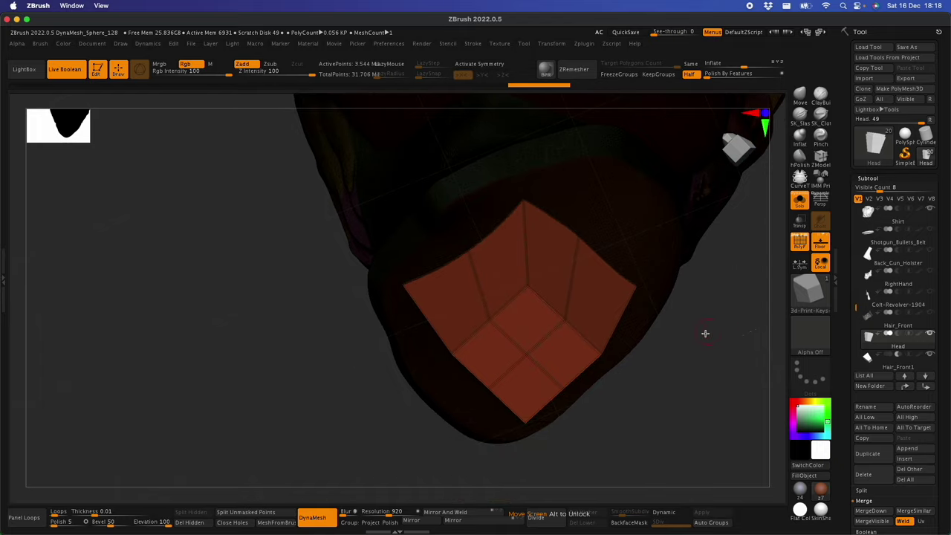
# Split the neck key's outer piece off the head into its own subtool and move it below Hair_Front1
pyautogui.keyDown('ctrl'); pyautogui.keyDown('shift'); pyautogui.click(599, 353); pyautogui.keyUp('shift'); pyautogui.keyUp('ctrl')
pyautogui.moveTo(641, 412); pyautogui.dragTo(615, 404, button='right')
pyautogui.keyDown('alt'); pyautogui.moveTo(616, 403); pyautogui.dragTo(658, 359, button='right'); pyautogui.keyUp('alt')
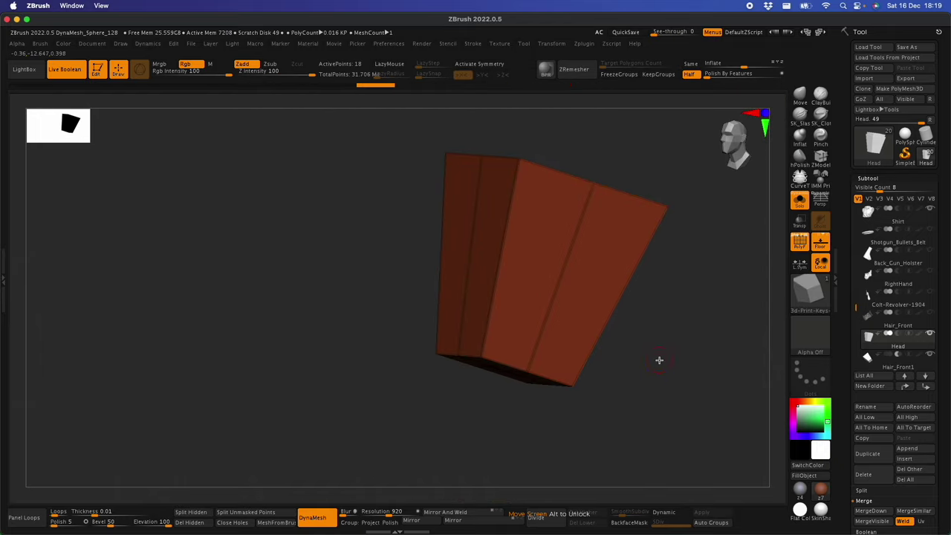
pyautogui.keyDown('ctrl'); pyautogui.keyDown('shift'); pyautogui.moveTo(674, 377); pyautogui.dragTo(637, 421); pyautogui.keyUp('shift'); pyautogui.keyUp('ctrl')
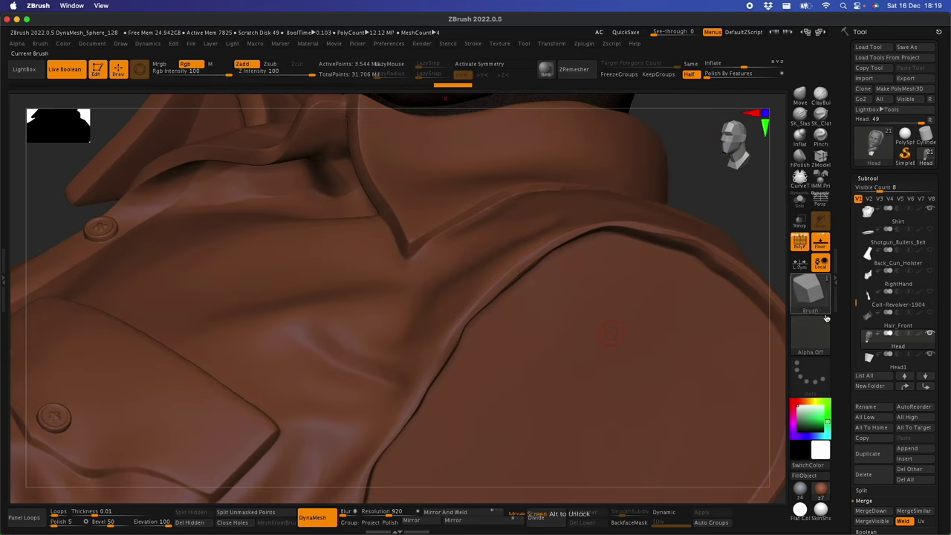
pyautogui.click(876, 362)
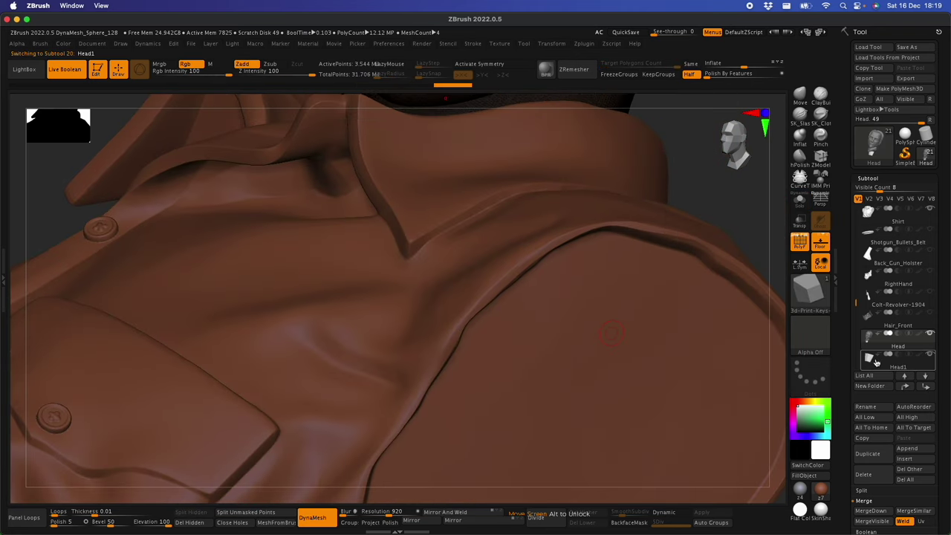
pyautogui.click(925, 387)
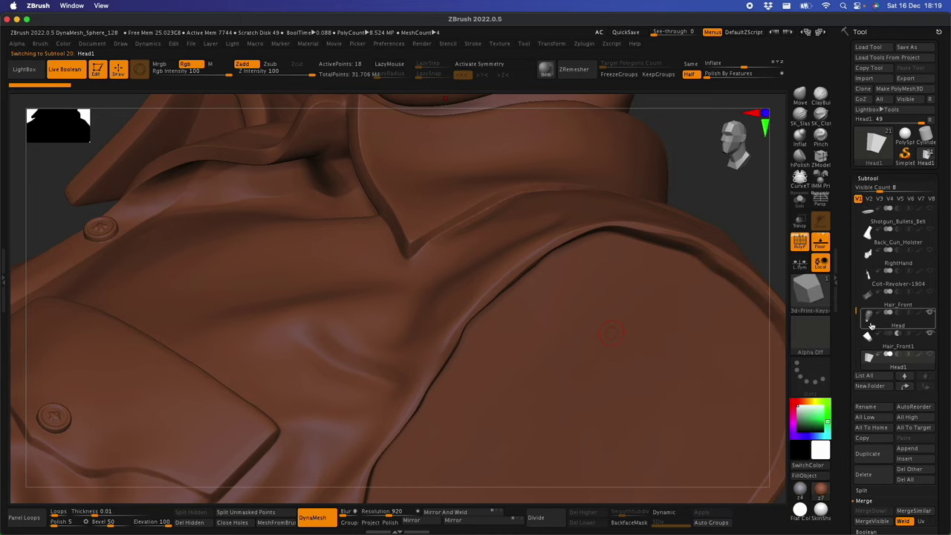
# Solo the Head subtool without PolyFrame and examine the key remaining on the neck and the top of the head
pyautogui.click(871, 326)
pyautogui.click(800, 201)
pyautogui.keyDown('ctrl'); pyautogui.moveTo(644, 312); pyautogui.dragTo(624, 275, button='right'); pyautogui.keyUp('ctrl')
pyautogui.keyDown('shift'); pyautogui.moveTo(624, 275); pyautogui.dragTo(658, 423, button='right'); pyautogui.keyUp('shift')
pyautogui.hotkey('shift', 'f')
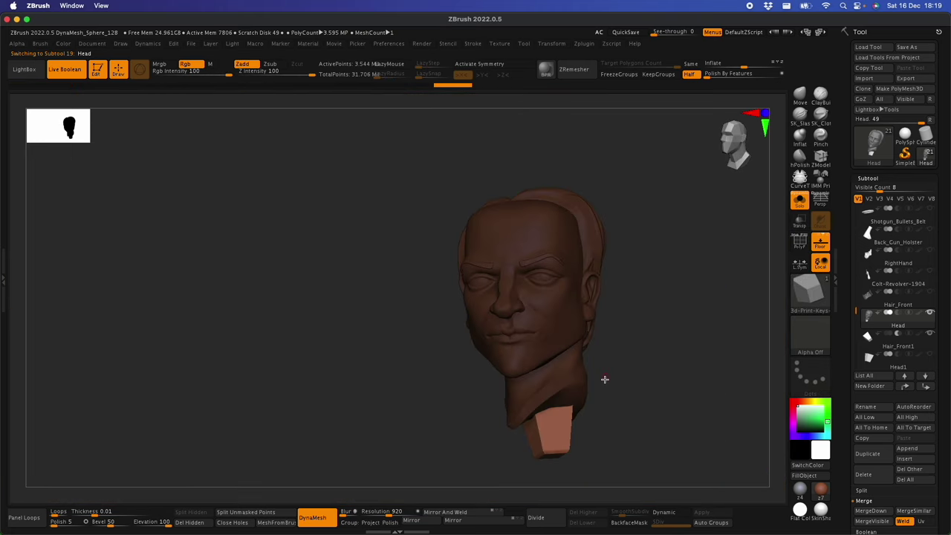
pyautogui.keyDown('ctrl'); pyautogui.moveTo(595, 393); pyautogui.dragTo(594, 305, button='right'); pyautogui.keyUp('ctrl')
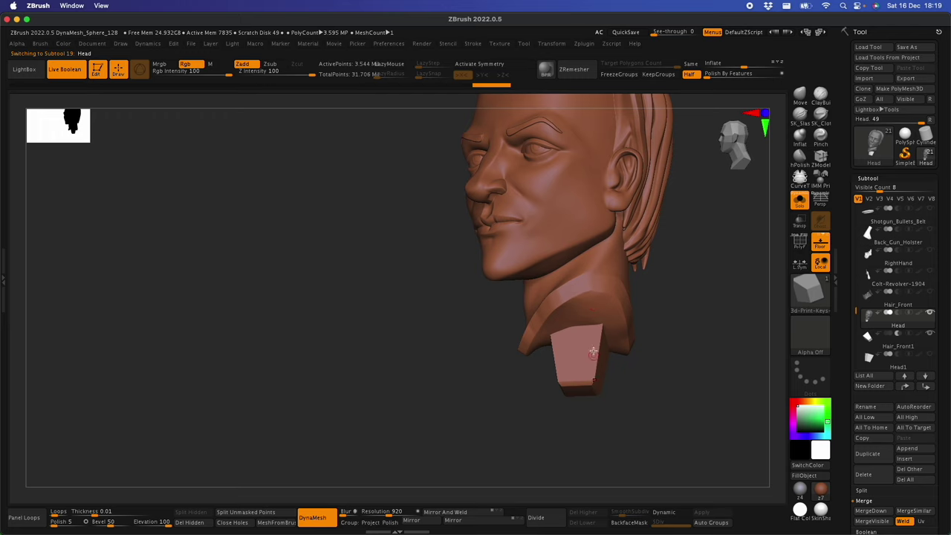
pyautogui.moveTo(617, 370); pyautogui.dragTo(602, 399)
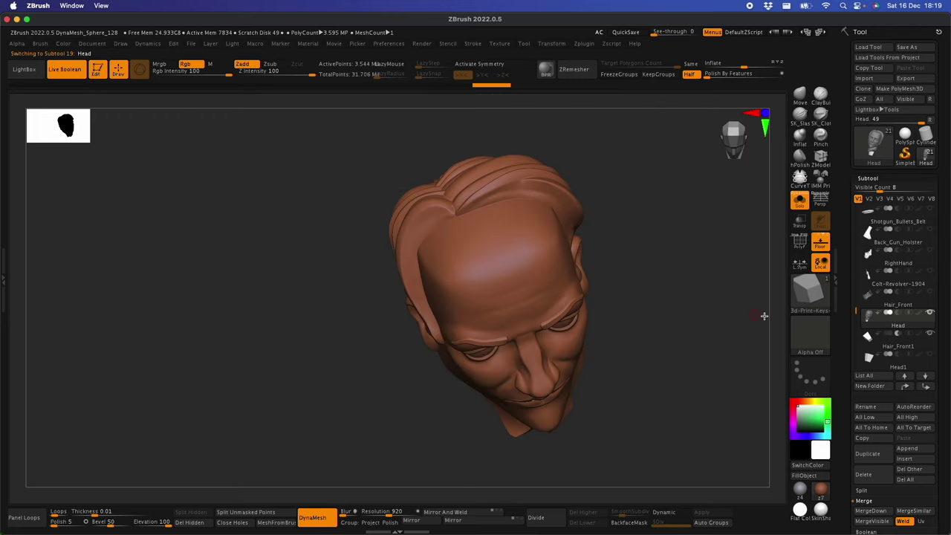
# Leave Solo, show only the head and its subtracted hair key, and examine the socket and the neck key
pyautogui.click(800, 200)
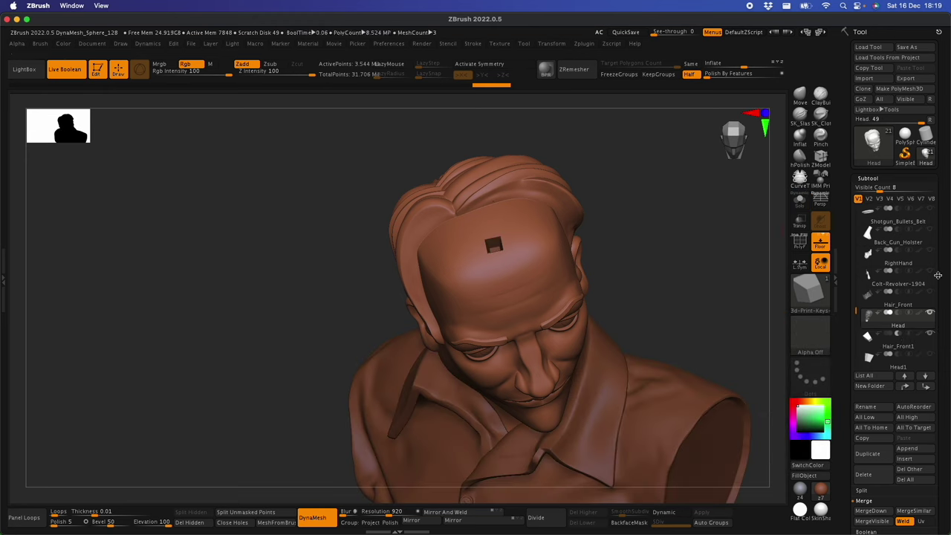
pyautogui.keyDown('shift'); pyautogui.click(931, 312); pyautogui.keyUp('shift')
pyautogui.keyDown('shift'); pyautogui.click(931, 312); pyautogui.keyUp('shift')
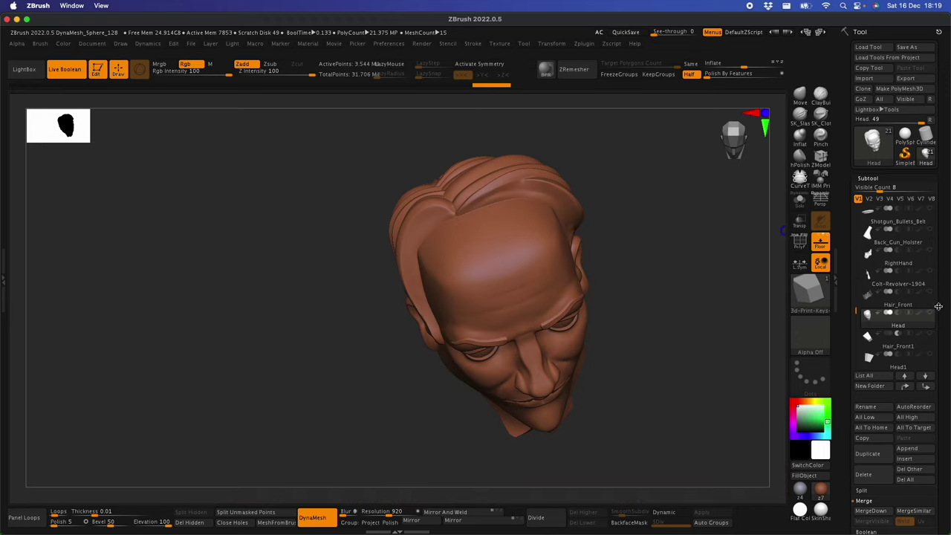
pyautogui.moveTo(743, 364); pyautogui.dragTo(754, 330)
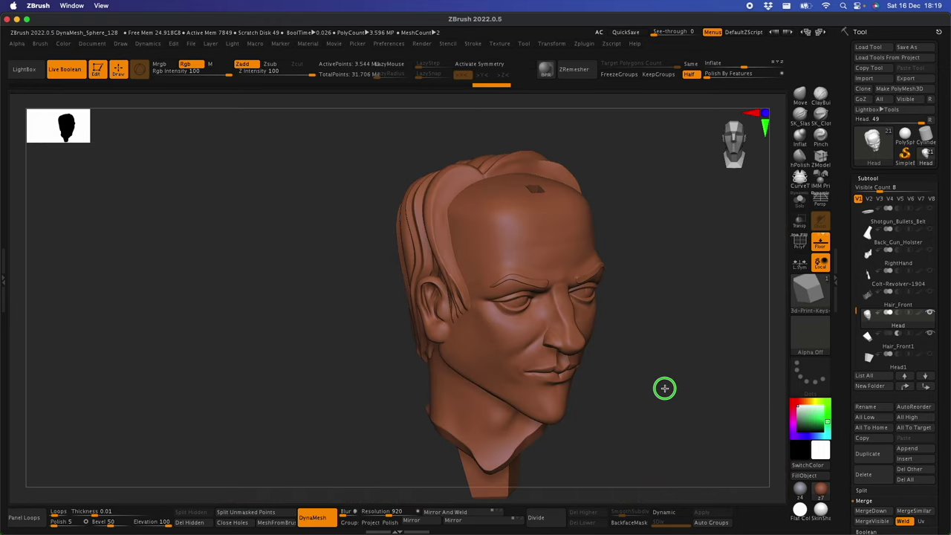
pyautogui.moveTo(665, 388); pyautogui.dragTo(600, 271)
pyautogui.moveTo(572, 341); pyautogui.dragTo(582, 429)
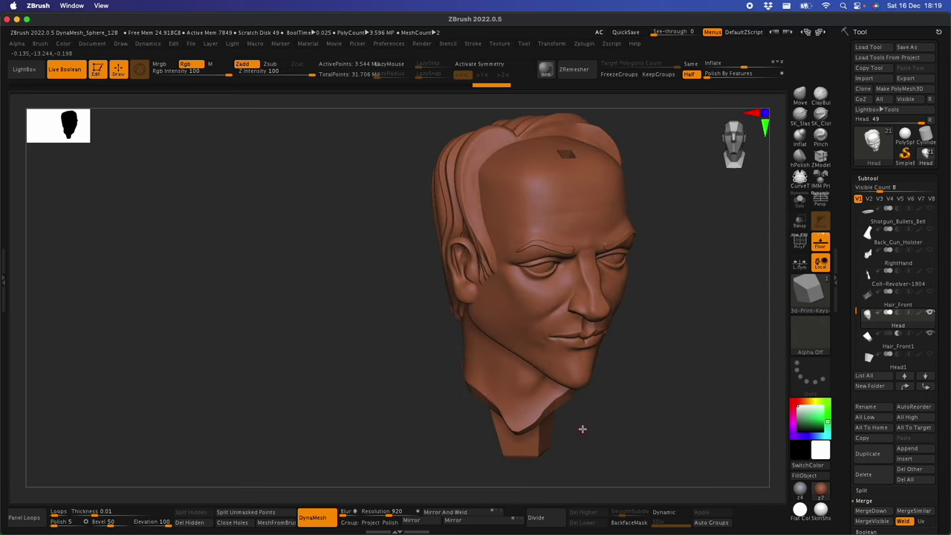
# Make a Boolean mesh from the head and its subtracted hair key, and append the resulting UMesh_Head as a subtool
pyautogui.click(866, 532)
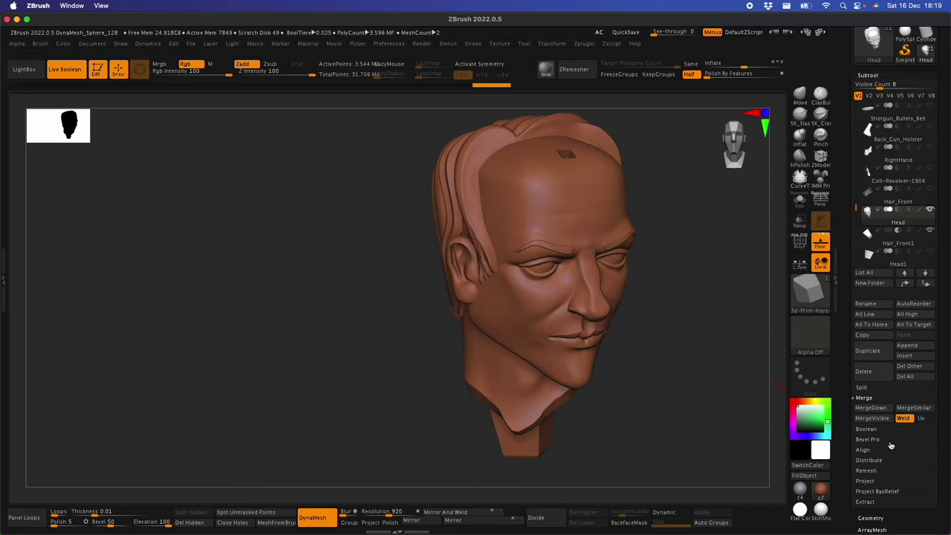
pyautogui.click(881, 418)
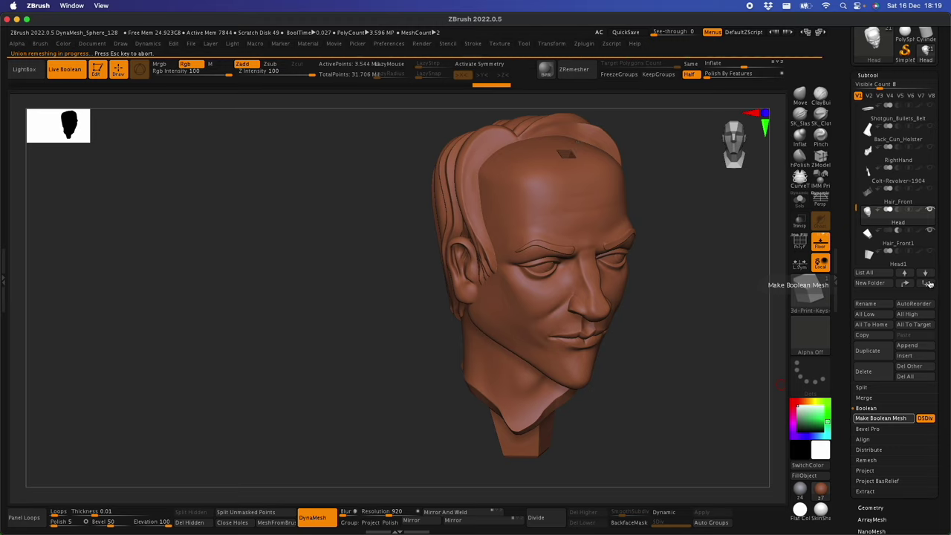
pyautogui.click(917, 366)
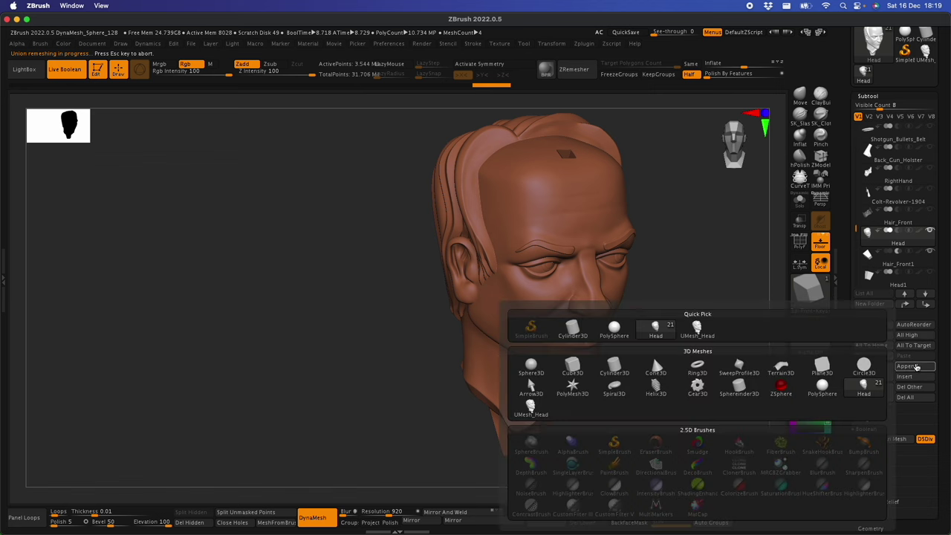
pyautogui.click(532, 406)
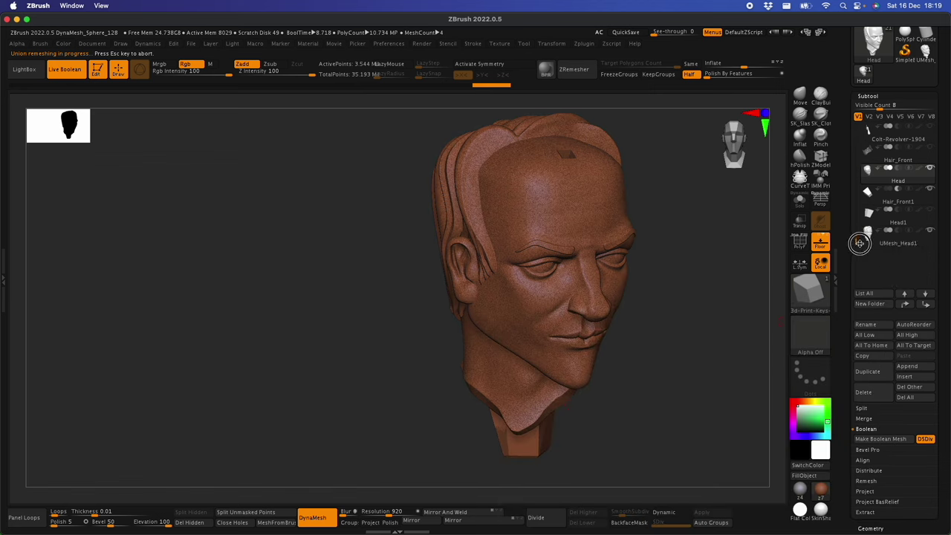
# Select the appended UMesh_Head1 subtool and solo it to check the Boolean result
pyautogui.click(868, 222)
pyautogui.moveTo(652, 386); pyautogui.dragTo(639, 349)
pyautogui.click(799, 199)
# Reorder the new Boolean head in the subtool list and delete the original Head and Hair_Front1 subtools
pyautogui.scroll(4, 855, 218)
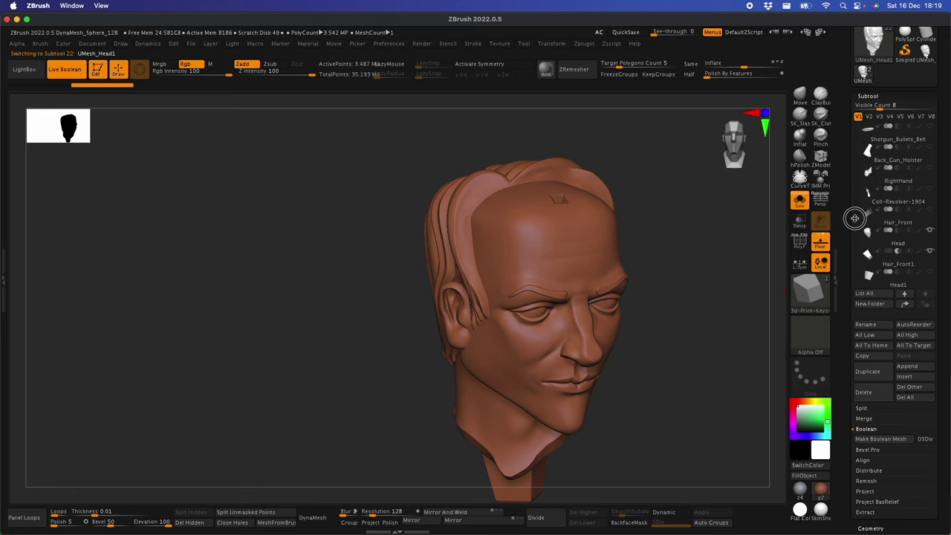
pyautogui.scroll(5, 855, 217)
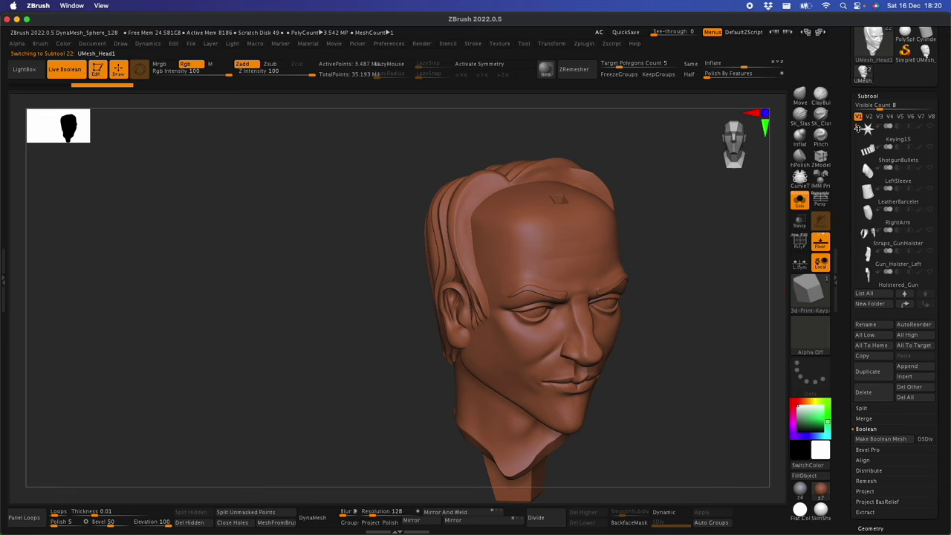
pyautogui.moveTo(858, 129); pyautogui.dragTo(857, 219)
pyautogui.click(871, 214)
pyautogui.click(875, 489)
pyautogui.click(777, 520)
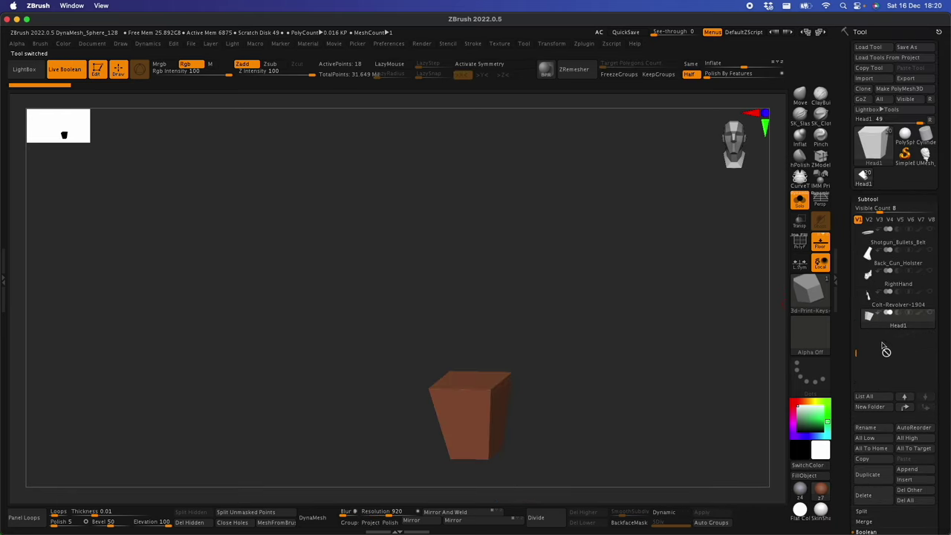
# Leave Solo, move the Shirt subtool below Head1 in the subtool list and show only these two subtools
pyautogui.click(799, 201)
pyautogui.moveTo(659, 382)
pyautogui.mouseDown()
pyautogui.moveTo(613, 305)
pyautogui.moveTo(594, 327)
pyautogui.moveTo(598, 247)
pyautogui.mouseUp()
pyautogui.keyDown('ctrl'); pyautogui.moveTo(598, 247); pyautogui.dragTo(525, 329, button='right'); pyautogui.keyUp('ctrl')
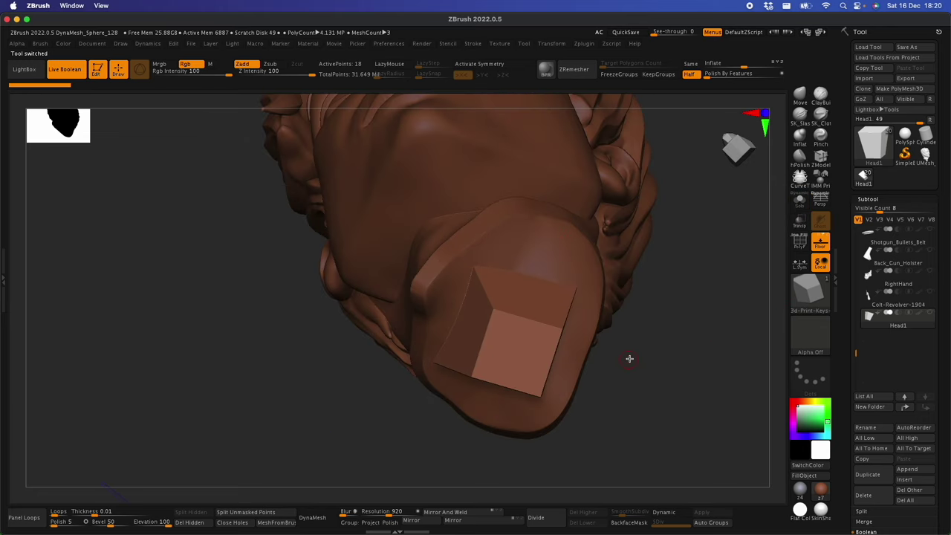
pyautogui.press('w')
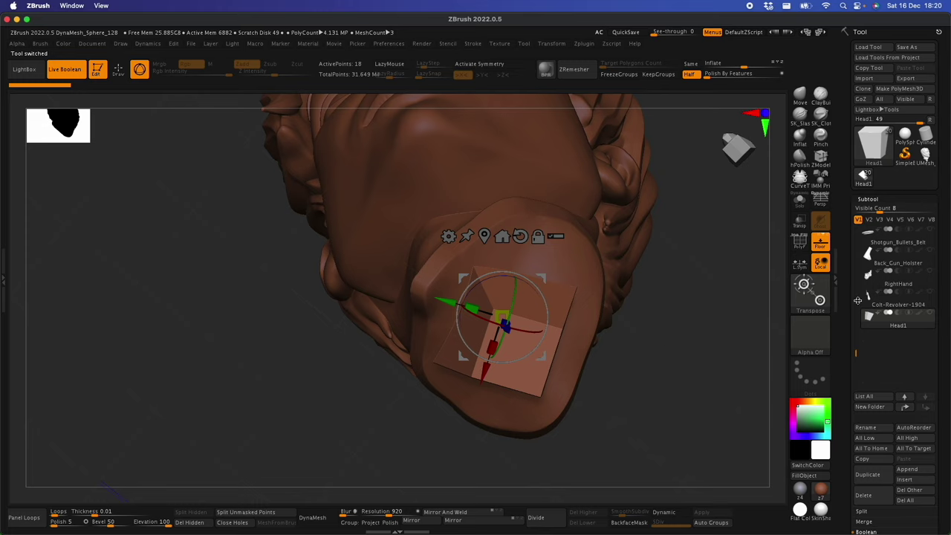
pyautogui.scroll(3, 858, 341)
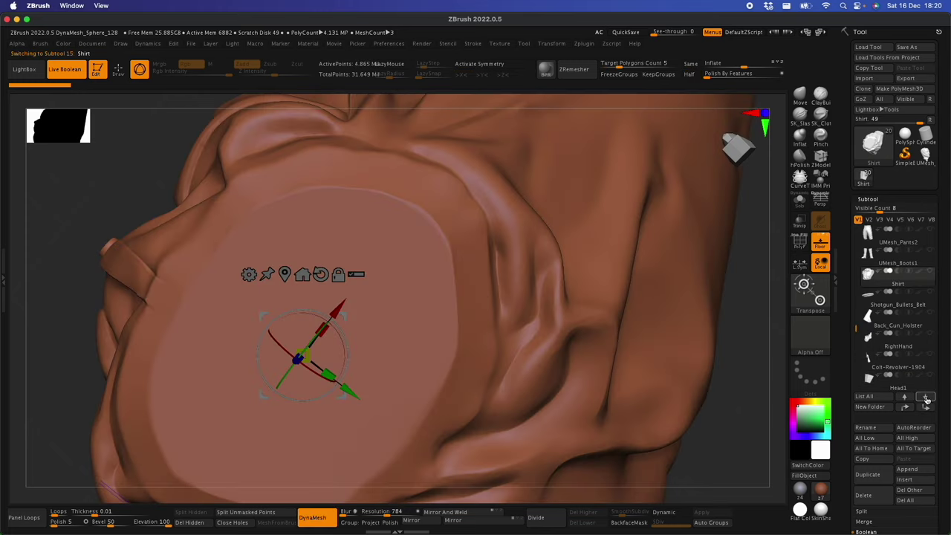
pyautogui.keyDown('shift'); pyautogui.click(926, 408); pyautogui.keyUp('shift')
pyautogui.moveTo(708, 420); pyautogui.dragTo(717, 479)
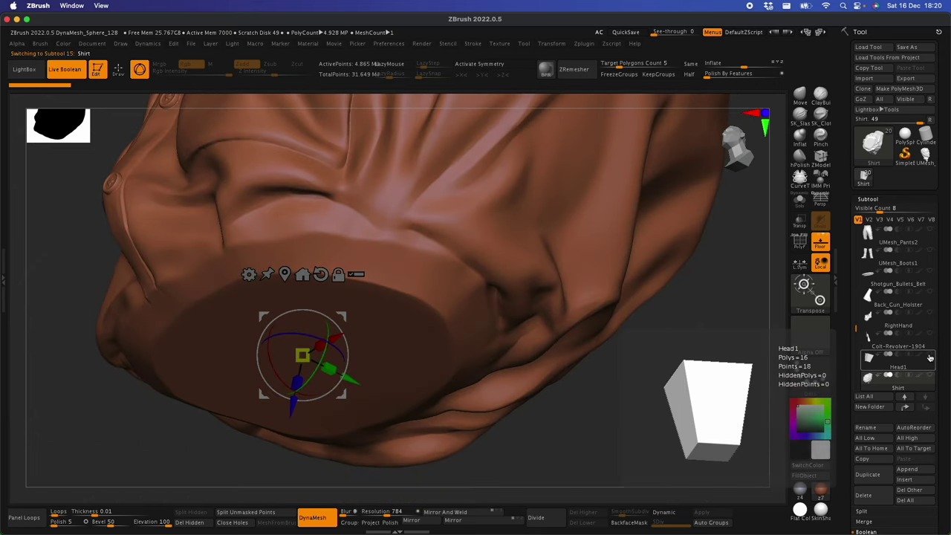
pyautogui.keyDown('shift'); pyautogui.click(933, 360); pyautogui.keyUp('shift')
pyautogui.keyDown('shift'); pyautogui.click(934, 360); pyautogui.keyUp('shift')
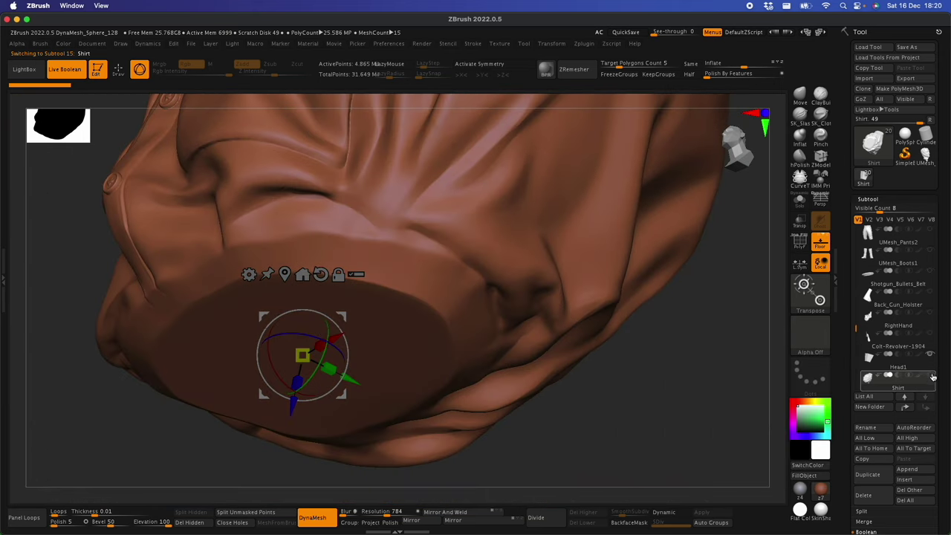
pyautogui.moveTo(654, 427); pyautogui.dragTo(552, 365)
pyautogui.keyDown('ctrl'); pyautogui.moveTo(552, 365); pyautogui.dragTo(550, 341, button='right'); pyautogui.keyUp('ctrl')
# Move the Head1 neck key below Shirt in the subtool list and set it to subtraction
pyautogui.click(902, 361)
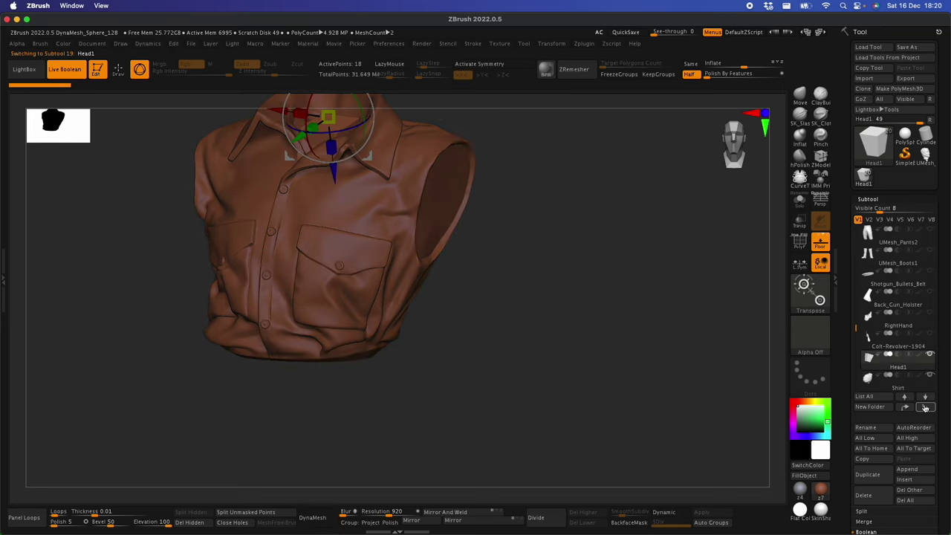
pyautogui.click(926, 407)
pyautogui.click(897, 376)
pyautogui.keyDown('alt'); pyautogui.moveTo(579, 395); pyautogui.dragTo(662, 487); pyautogui.keyUp('alt')
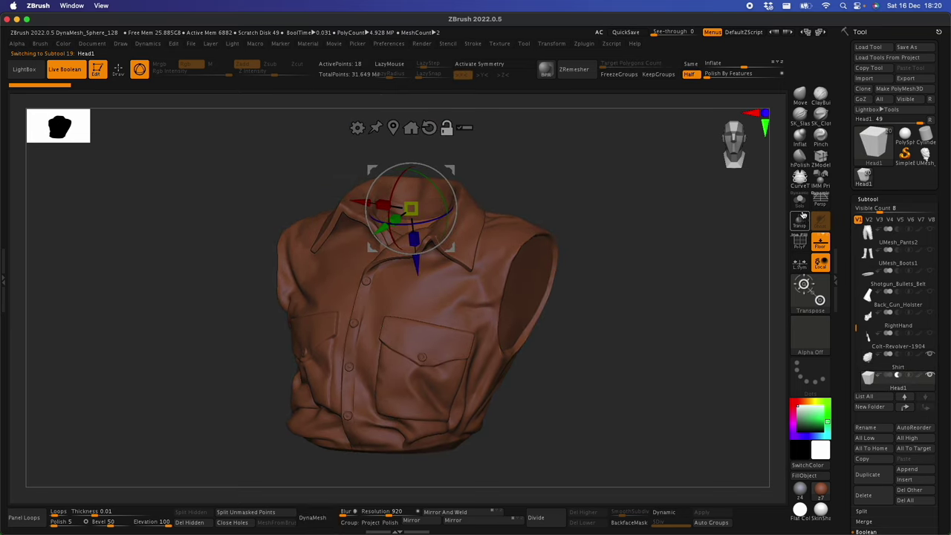
# Examine the neck socket cut inside the shirt collar and the shirt's armhole from several angles
pyautogui.press('q')
pyautogui.moveTo(565, 372)
pyautogui.mouseDown(button='right')
pyautogui.moveTo(575, 392)
pyautogui.moveTo(683, 468)
pyautogui.mouseUp(button='right')
pyautogui.moveTo(603, 365); pyautogui.dragTo(631, 394, button='right')
pyautogui.moveTo(632, 394)
pyautogui.keyDown('ctrl'); pyautogui.mouseDown(button='right')
pyautogui.moveTo(592, 495)
pyautogui.moveTo(688, 404)
pyautogui.mouseUp(button='right'); pyautogui.keyUp('ctrl')
pyautogui.keyDown('alt'); pyautogui.moveTo(542, 342); pyautogui.dragTo(631, 293, button='right'); pyautogui.keyUp('alt')
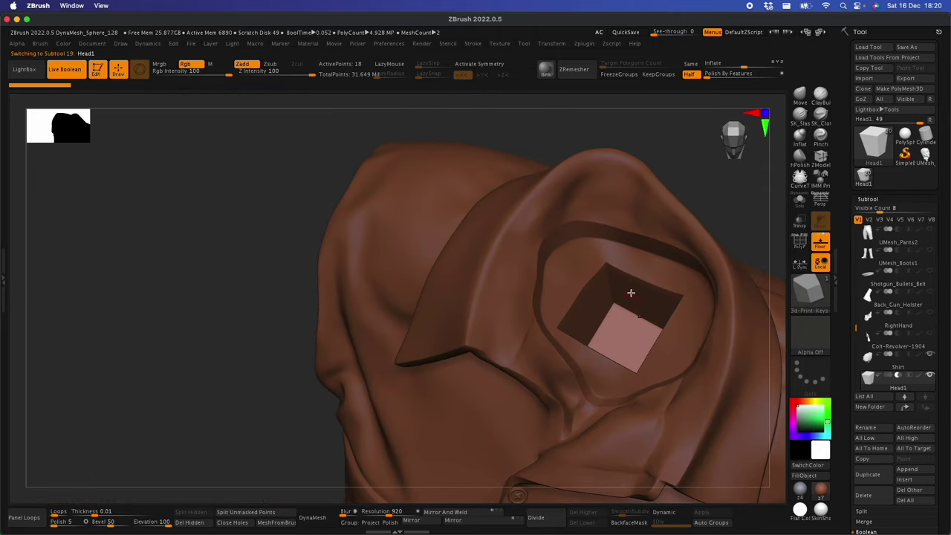
pyautogui.keyDown('ctrl'); pyautogui.moveTo(652, 369); pyautogui.dragTo(532, 310, button='right'); pyautogui.keyUp('ctrl')
pyautogui.keyDown('alt'); pyautogui.moveTo(546, 353); pyautogui.dragTo(456, 323, button='right'); pyautogui.keyUp('alt')
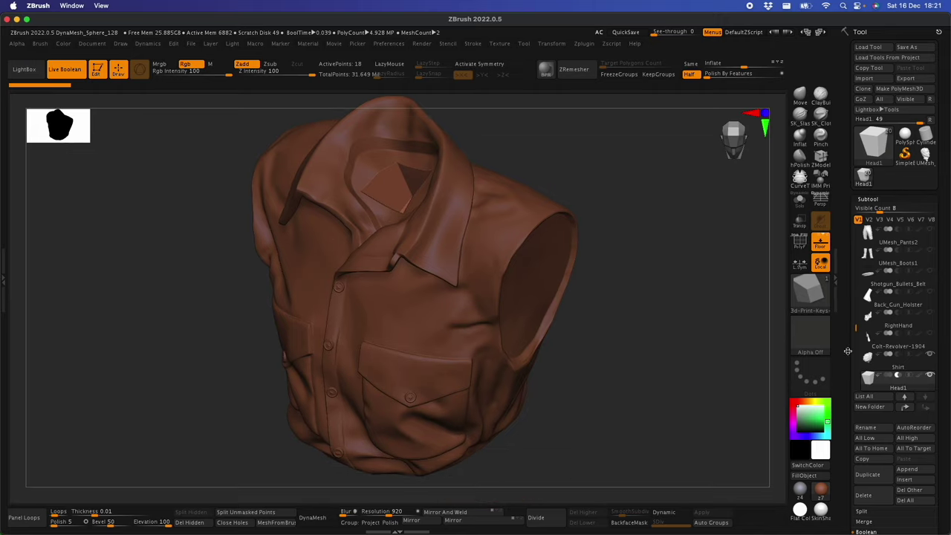
pyautogui.moveTo(632, 414); pyautogui.dragTo(601, 325)
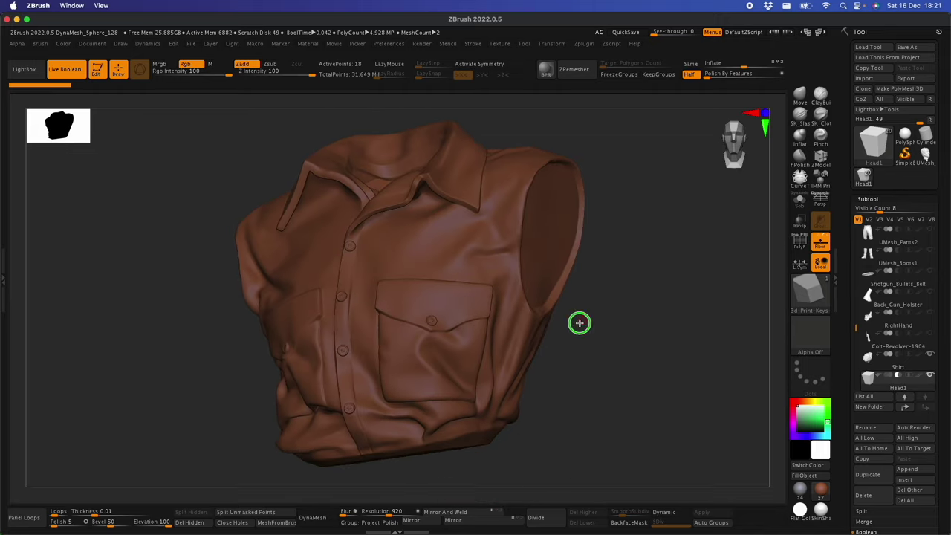
pyautogui.moveTo(580, 323); pyautogui.dragTo(547, 117)
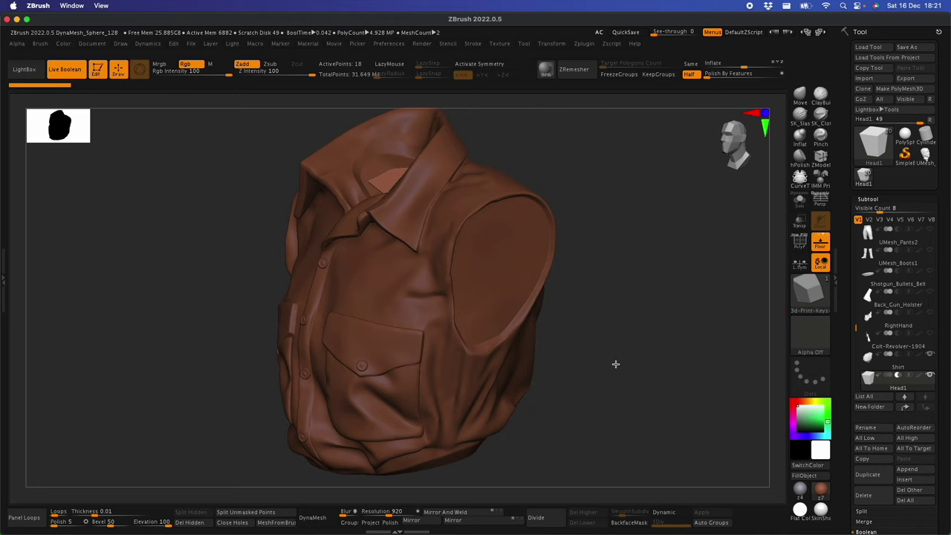
pyautogui.moveTo(616, 364); pyautogui.dragTo(585, 279)
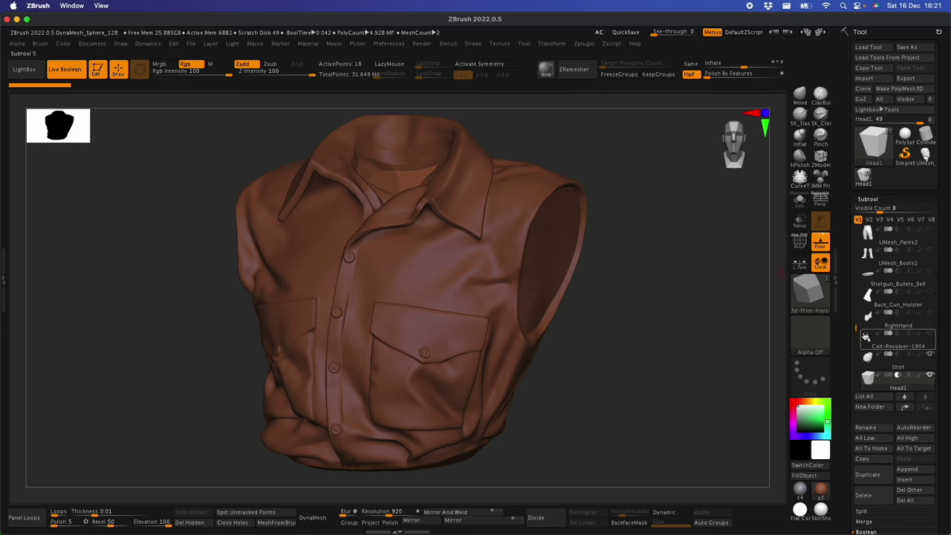
# Move the LeftSleeve and Right_Sleeve subtools below Head1 and show only them with the shirt and its subtracted key
pyautogui.keyDown('shift'); pyautogui.click(929, 313); pyautogui.keyUp('shift')
pyautogui.keyDown('alt'); pyautogui.click(558, 265); pyautogui.keyUp('alt')
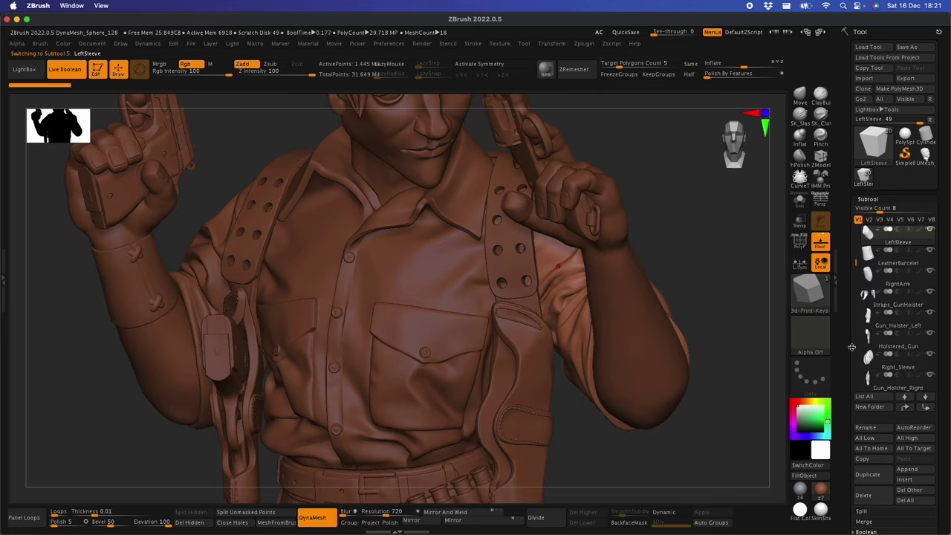
pyautogui.keyDown('shift'); pyautogui.click(926, 407); pyautogui.keyUp('shift')
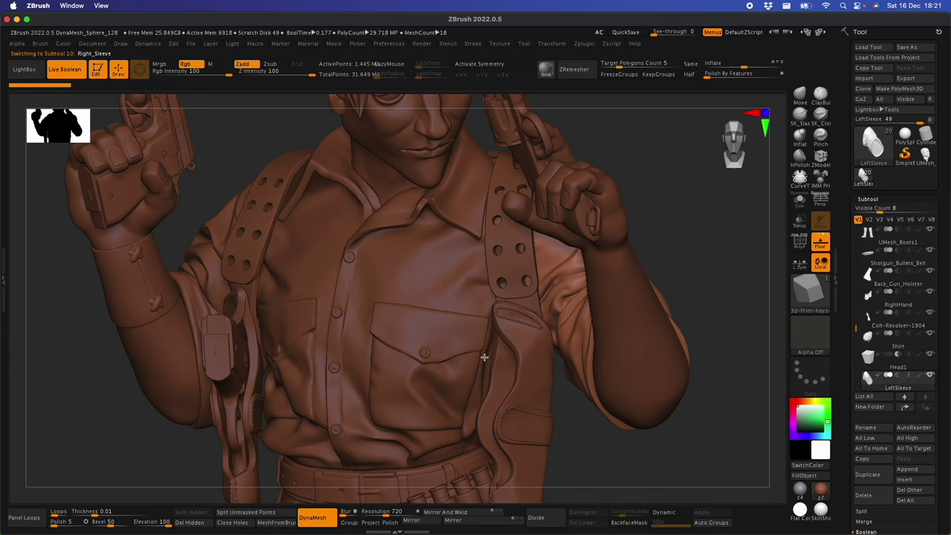
pyautogui.keyDown('shift'); pyautogui.click(926, 408); pyautogui.keyUp('shift')
pyautogui.keyDown('shift'); pyautogui.click(931, 378); pyautogui.keyUp('shift')
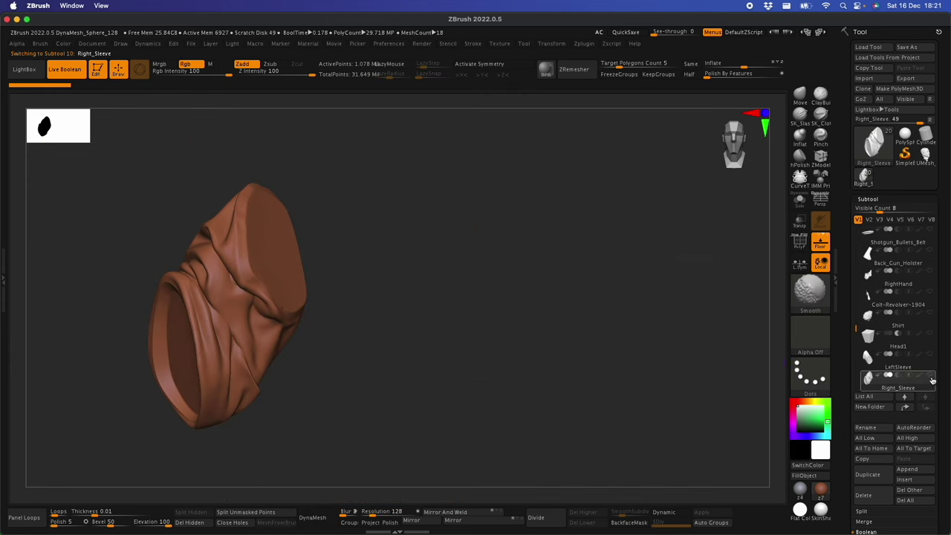
pyautogui.keyDown('shift'); pyautogui.click(931, 379); pyautogui.keyUp('shift')
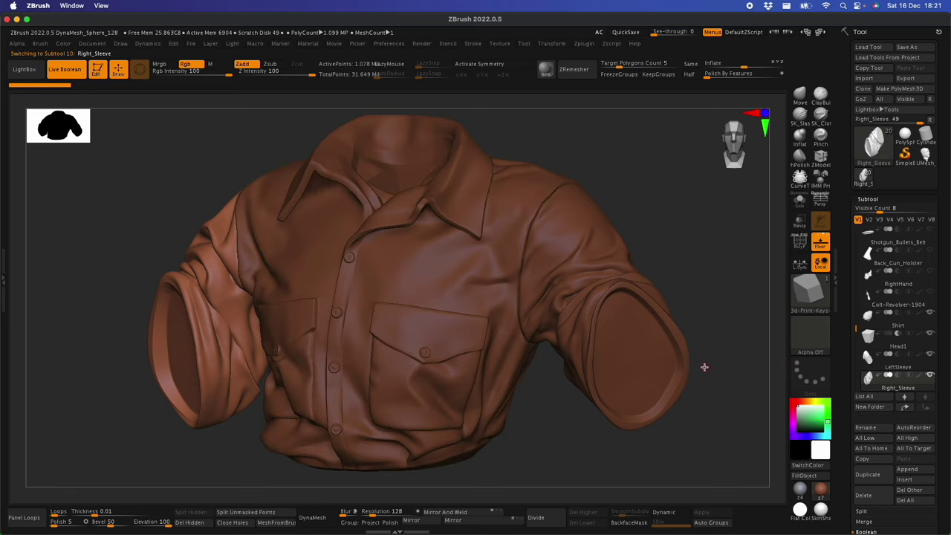
# Solo the left sleeve and insert a tapered block key projecting from the center of its flat shoulder face
pyautogui.moveTo(682, 400); pyautogui.dragTo(658, 345)
pyautogui.keyDown('alt'); pyautogui.click(604, 269); pyautogui.keyUp('alt')
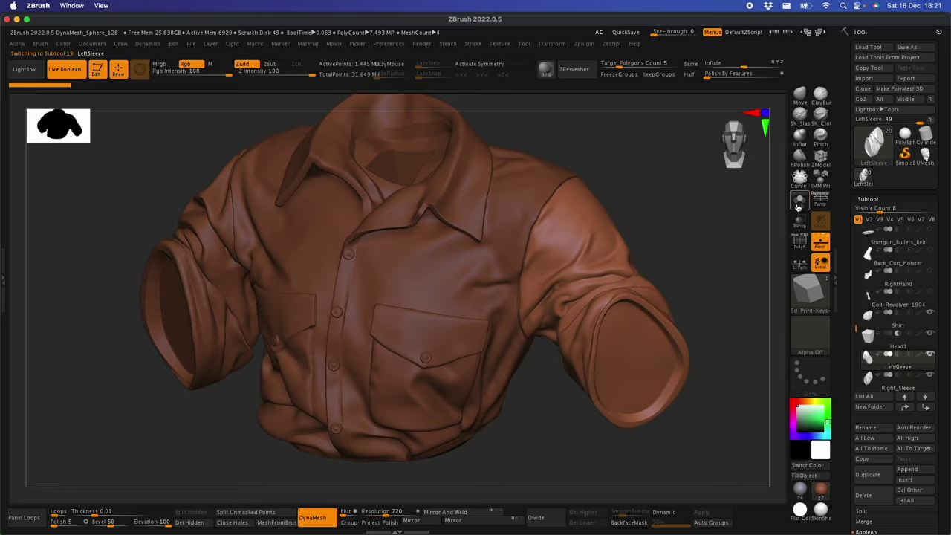
pyautogui.click(798, 202)
pyautogui.moveTo(588, 247); pyautogui.dragTo(659, 364)
pyautogui.press('w')
pyautogui.moveTo(673, 275); pyautogui.dragTo(649, 275)
pyautogui.moveTo(642, 316); pyautogui.dragTo(595, 335, button='right')
pyautogui.moveTo(526, 218); pyautogui.dragTo(527, 226)
pyautogui.moveTo(580, 292); pyautogui.dragTo(538, 307, button='right')
pyautogui.moveTo(539, 307)
pyautogui.mouseDown()
pyautogui.moveTo(545, 269)
pyautogui.moveTo(573, 312)
pyautogui.moveTo(661, 295)
pyautogui.moveTo(618, 271)
pyautogui.mouseUp()
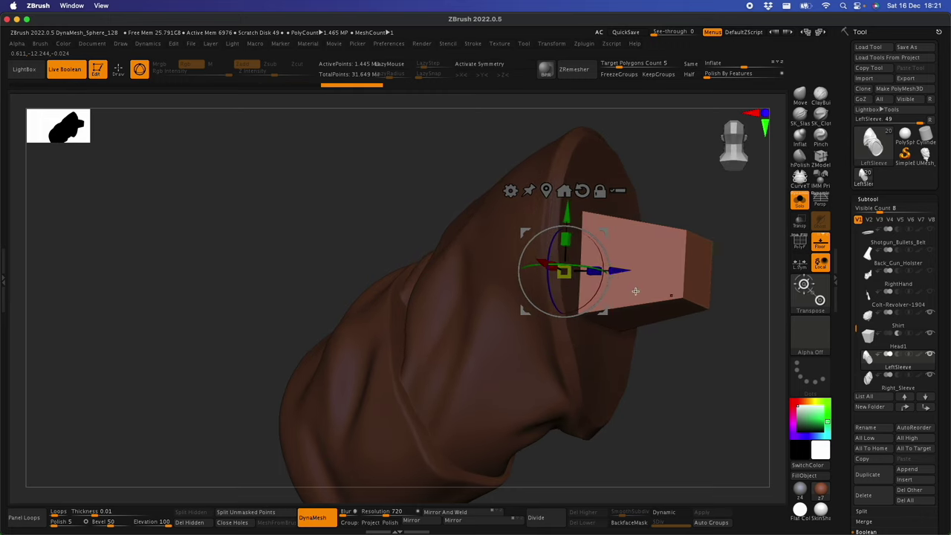
# Check from several sides how the key sits on the left sleeve's shoulder face
pyautogui.moveTo(635, 291)
pyautogui.mouseDown(button='right')
pyautogui.moveTo(656, 327)
pyautogui.moveTo(614, 373)
pyautogui.mouseUp(button='right')
pyautogui.press('q')
pyautogui.moveTo(671, 306); pyautogui.dragTo(575, 305)
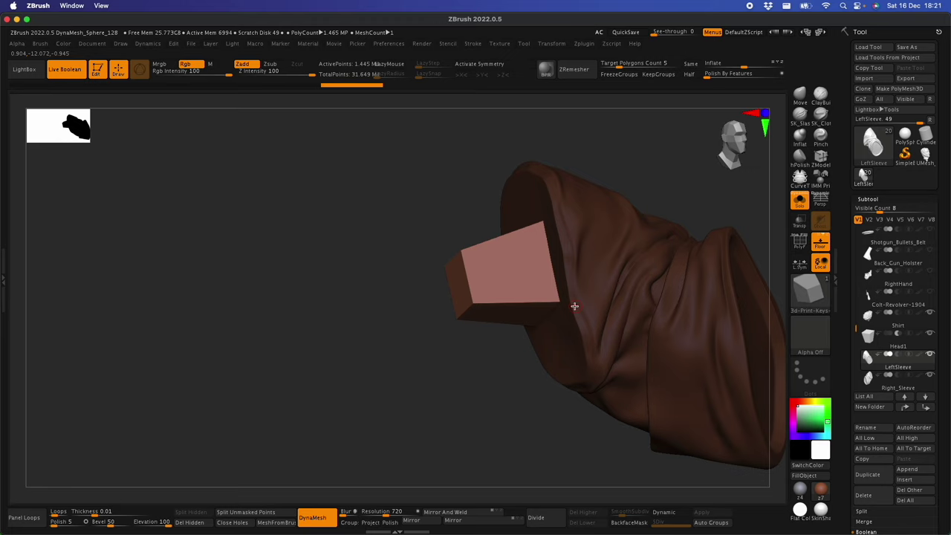
pyautogui.moveTo(572, 328); pyautogui.dragTo(691, 314, button='right')
pyautogui.press('w')
pyautogui.moveTo(691, 313); pyautogui.dragTo(634, 296)
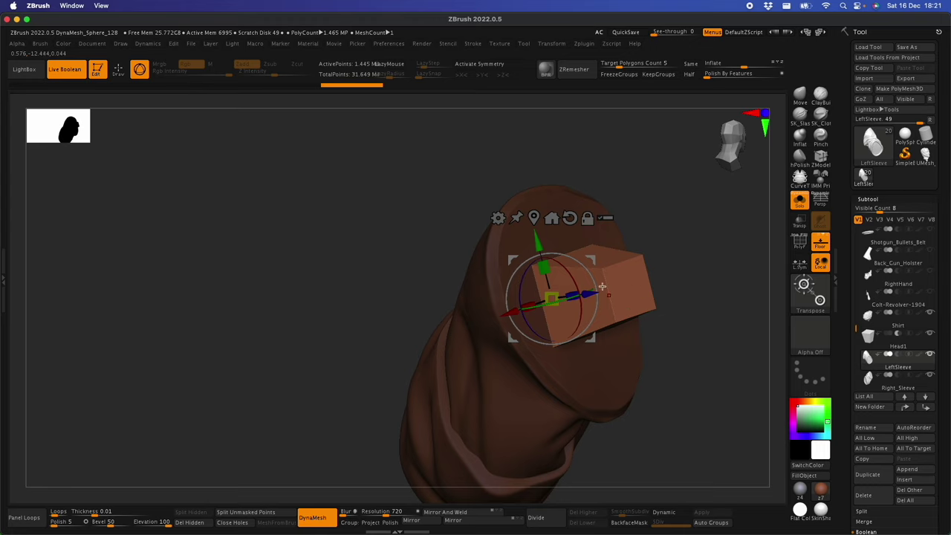
pyautogui.press('q')
pyautogui.moveTo(578, 346)
pyautogui.mouseDown()
pyautogui.moveTo(597, 314)
pyautogui.moveTo(577, 327)
pyautogui.moveTo(582, 335)
pyautogui.mouseUp()
pyautogui.keyDown('ctrl'); pyautogui.moveTo(582, 334); pyautogui.dragTo(603, 286, button='right'); pyautogui.keyUp('ctrl')
# Leave Solo and check with transparency how far the left sleeve's key reaches into the shirt
pyautogui.click(800, 201)
pyautogui.keyDown('ctrl'); pyautogui.moveTo(675, 343); pyautogui.dragTo(688, 299, button='right'); pyautogui.keyUp('ctrl')
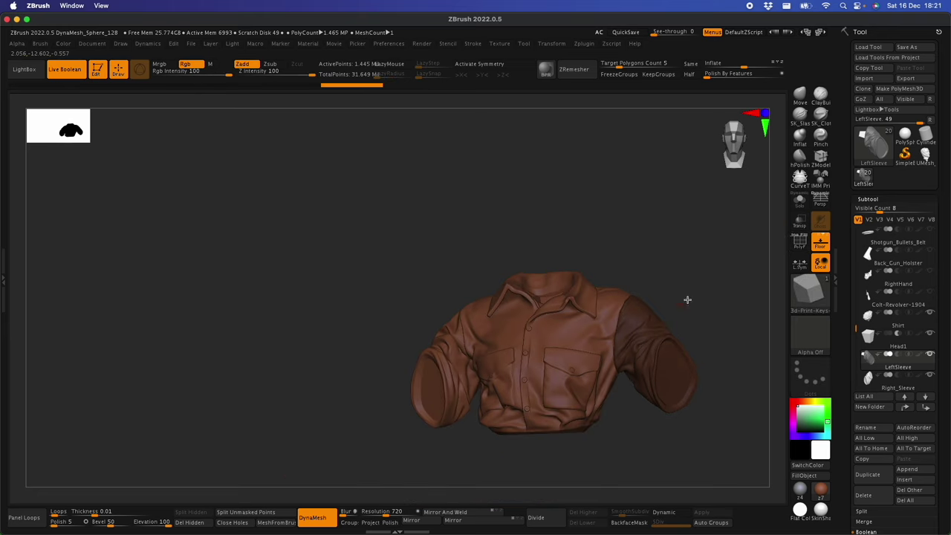
pyautogui.click(800, 221)
pyautogui.moveTo(675, 357)
pyautogui.mouseDown()
pyautogui.moveTo(647, 354)
pyautogui.moveTo(618, 445)
pyautogui.moveTo(590, 301)
pyautogui.mouseUp()
pyautogui.moveTo(569, 335); pyautogui.dragTo(593, 363, button='right')
pyautogui.keyDown('alt'); pyautogui.moveTo(594, 362); pyautogui.dragTo(561, 317, button='right'); pyautogui.keyUp('alt')
pyautogui.moveTo(647, 336); pyautogui.dragTo(598, 221)
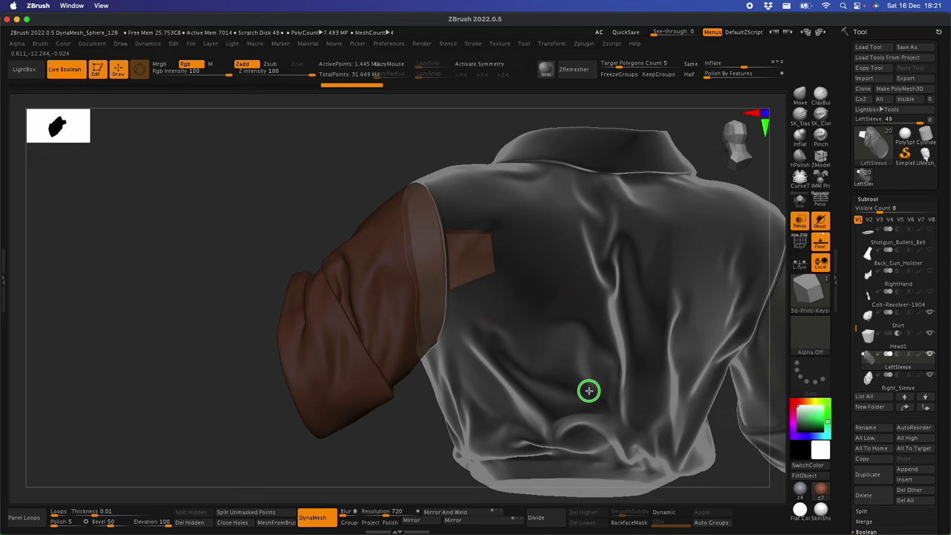
pyautogui.moveTo(588, 391); pyautogui.dragTo(750, 271)
pyautogui.click(800, 223)
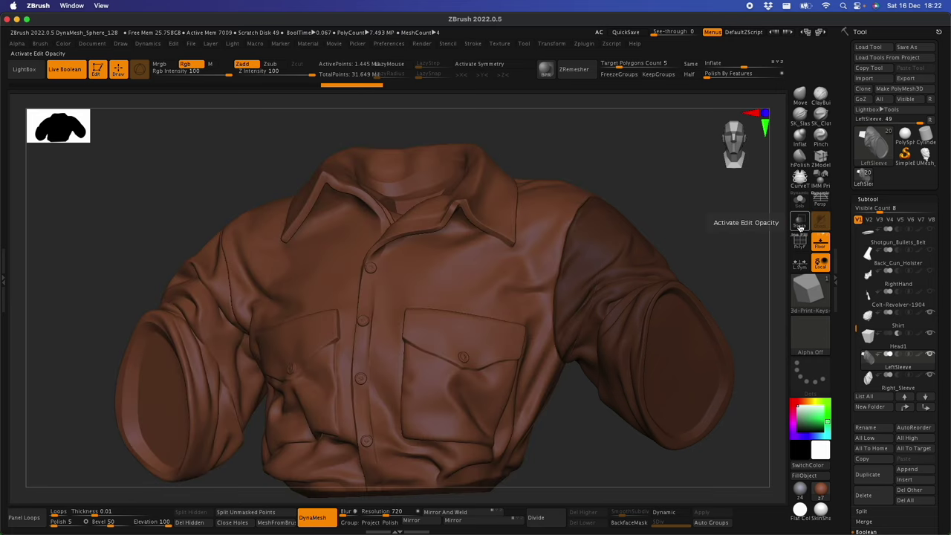
# Solo the left sleeve and isolate its key blocks on the shoulder face with the polyframe displayed
pyautogui.click(800, 223)
pyautogui.click(799, 199)
pyautogui.moveTo(760, 227); pyautogui.dragTo(734, 377)
pyautogui.keyDown('ctrl'); pyautogui.moveTo(783, 231); pyautogui.dragTo(595, 318, button='right'); pyautogui.keyUp('ctrl')
pyautogui.hotkey('ctrl', 'shift')
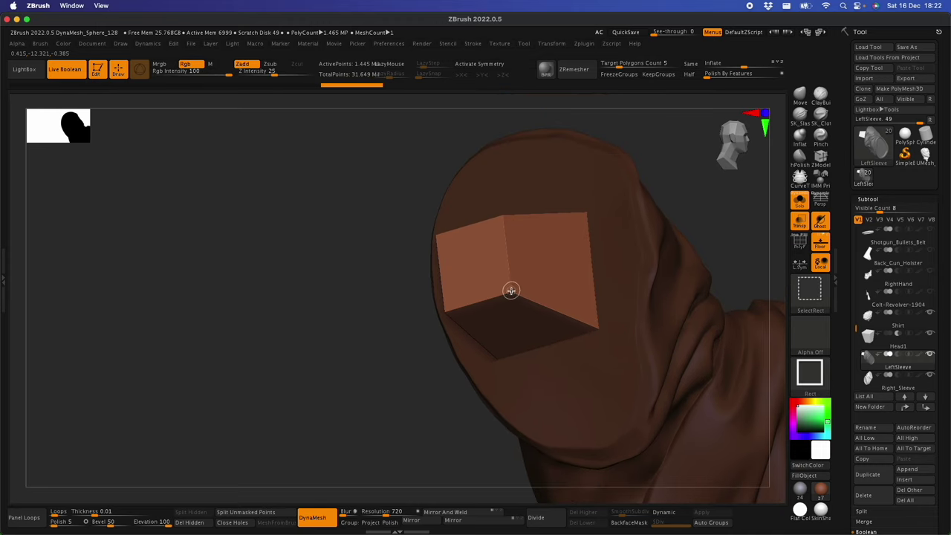
pyautogui.keyDown('ctrl'); pyautogui.keyDown('shift'); pyautogui.click(512, 289); pyautogui.keyUp('shift'); pyautogui.keyUp('ctrl')
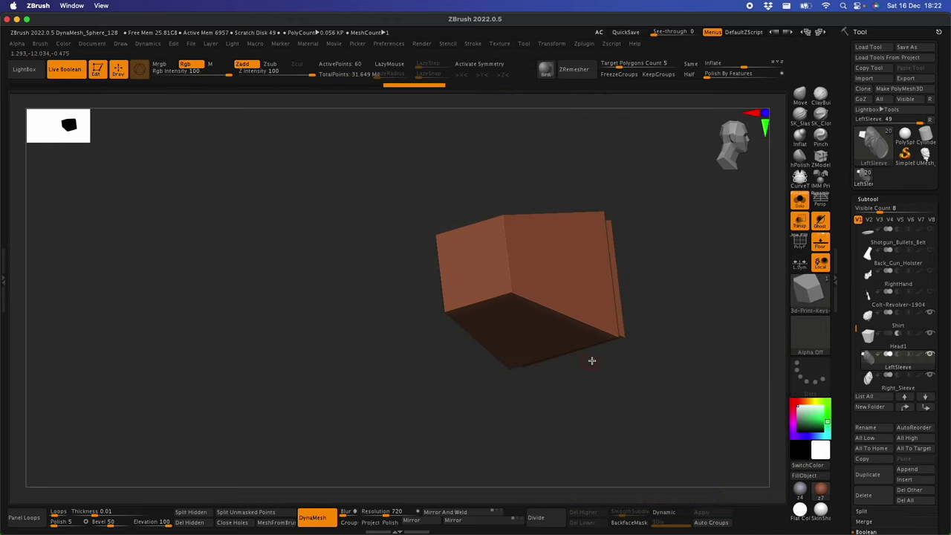
pyautogui.moveTo(593, 359); pyautogui.dragTo(703, 463)
pyautogui.click(801, 245)
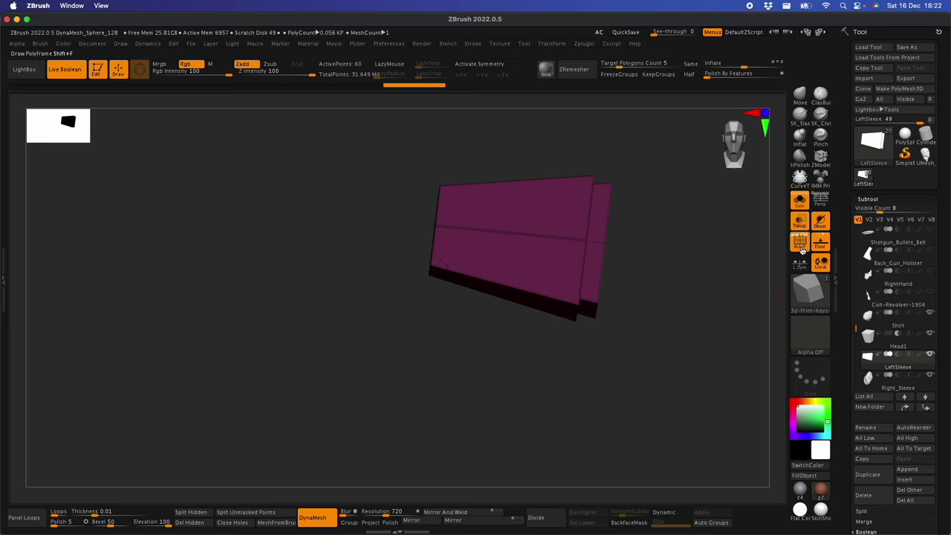
# Auto-group the left sleeve's key blocks, isolate the larger outer block and split it off into its own subtool
pyautogui.click(726, 523)
pyautogui.keyDown('ctrl'); pyautogui.keyDown('shift'); pyautogui.click(726, 380); pyautogui.keyUp('shift'); pyautogui.keyUp('ctrl')
pyautogui.moveTo(411, 287); pyautogui.dragTo(453, 272, button='right')
pyautogui.keyDown('ctrl'); pyautogui.keyDown('shift'); pyautogui.click(453, 269); pyautogui.keyUp('shift'); pyautogui.keyUp('ctrl')
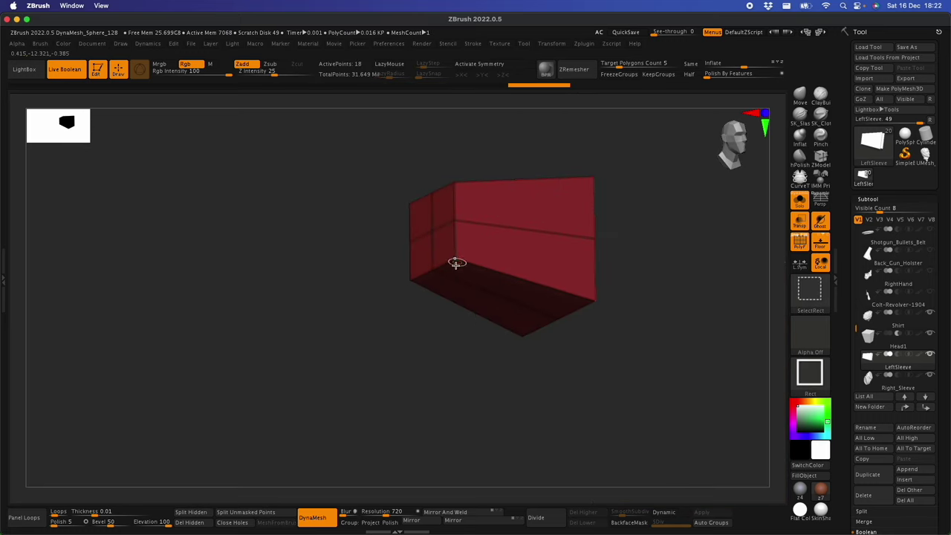
pyautogui.keyDown('ctrl'); pyautogui.keyDown('shift'); pyautogui.moveTo(481, 383); pyautogui.dragTo(440, 451); pyautogui.keyUp('shift'); pyautogui.keyUp('ctrl')
pyautogui.keyDown('ctrl'); pyautogui.keyDown('shift'); pyautogui.moveTo(385, 511); pyautogui.dragTo(375, 506); pyautogui.keyUp('shift'); pyautogui.keyUp('ctrl')
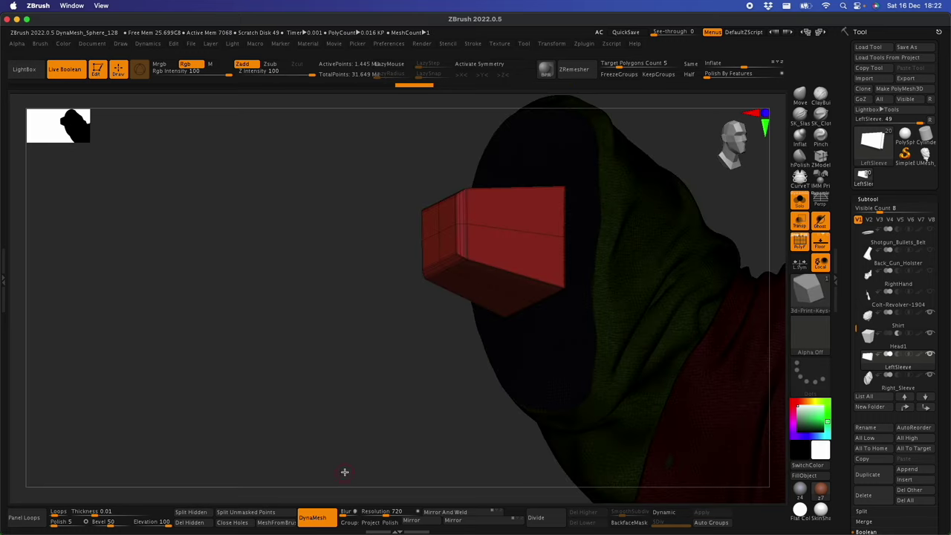
pyautogui.moveTo(344, 472); pyautogui.dragTo(314, 474)
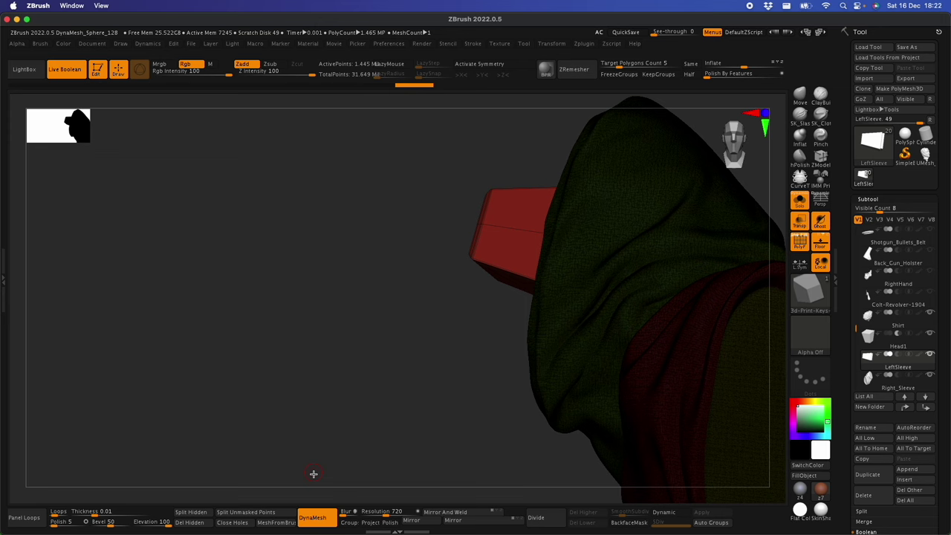
pyautogui.click(191, 512)
# Leave Solo, move LeftSleeve1 above LeftSleeve and set it to subtract from the shirt
pyautogui.click(799, 199)
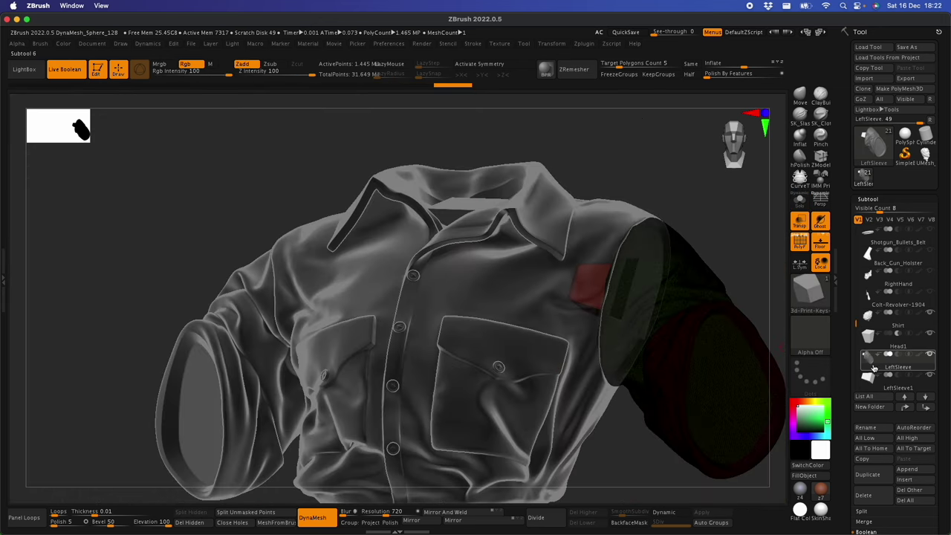
pyautogui.click(876, 354)
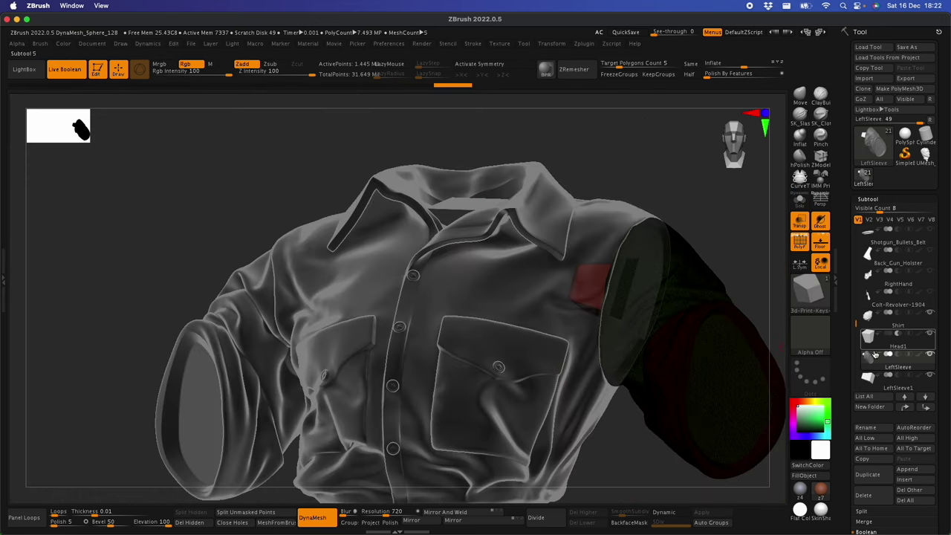
pyautogui.click(904, 396)
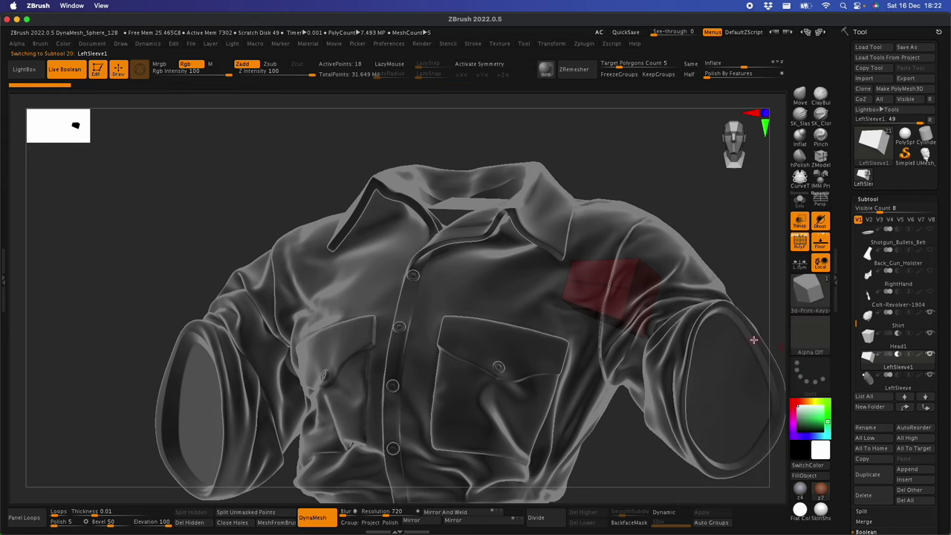
pyautogui.click(898, 382)
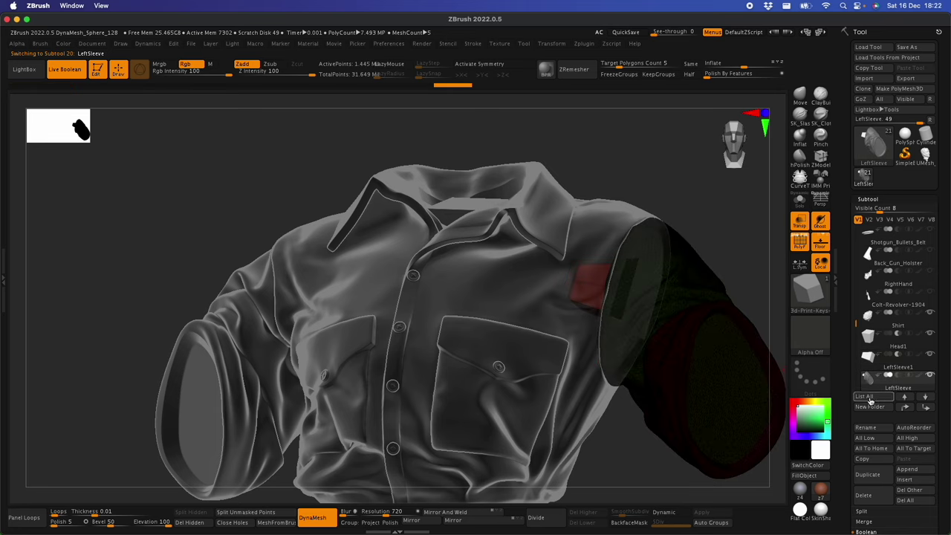
# Hide LeftSleeve and turn off the polyframe and transparency to check the socket cut into the shirt's left shoulder
pyautogui.click(867, 363)
pyautogui.keyDown('alt'); pyautogui.moveTo(634, 369); pyautogui.dragTo(770, 245); pyautogui.keyUp('alt')
pyautogui.hotkey('shift', 'f')
pyautogui.click(800, 224)
pyautogui.moveTo(666, 315); pyautogui.dragTo(862, 276)
# Solo the right sleeve, insert a tapered block key on its flat shoulder face and adjust its position
pyautogui.keyDown('alt'); pyautogui.click(559, 297); pyautogui.keyUp('alt')
pyautogui.click(800, 201)
pyautogui.moveTo(717, 313); pyautogui.dragTo(584, 340)
pyautogui.keyDown('ctrl'); pyautogui.keyDown('shift'); pyautogui.click(584, 339); pyautogui.keyUp('shift'); pyautogui.keyUp('ctrl')
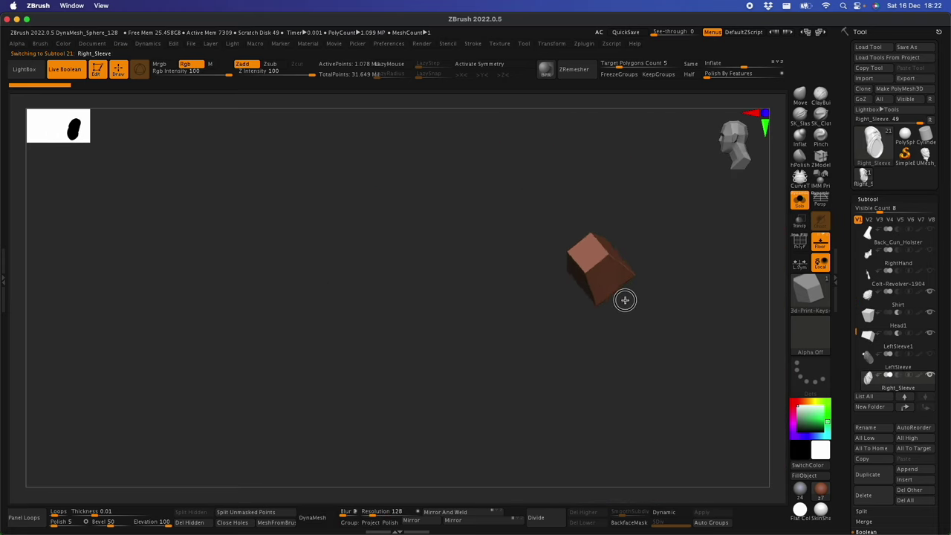
pyautogui.press('w')
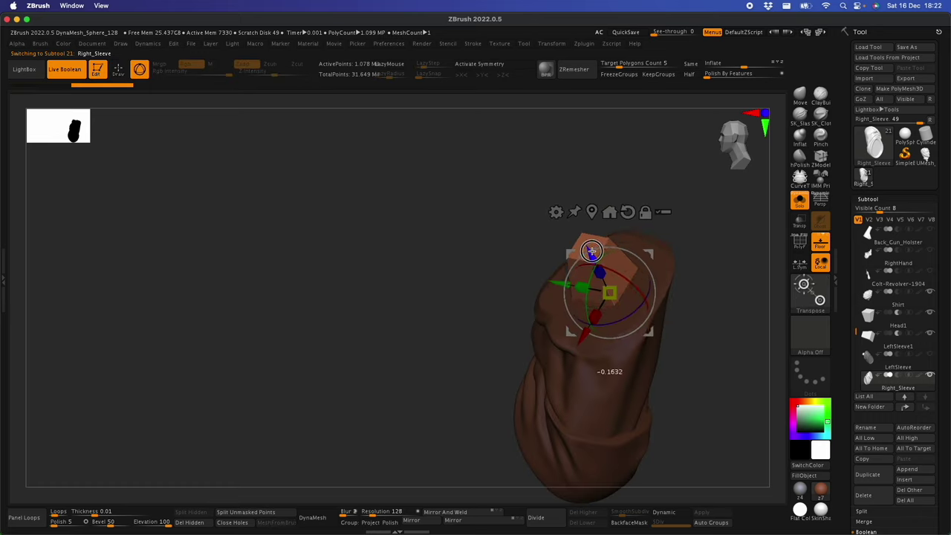
pyautogui.moveTo(636, 355); pyautogui.dragTo(620, 273)
# Leave Solo and check with transparency how far the right sleeve's key reaches into the shirt
pyautogui.click(799, 200)
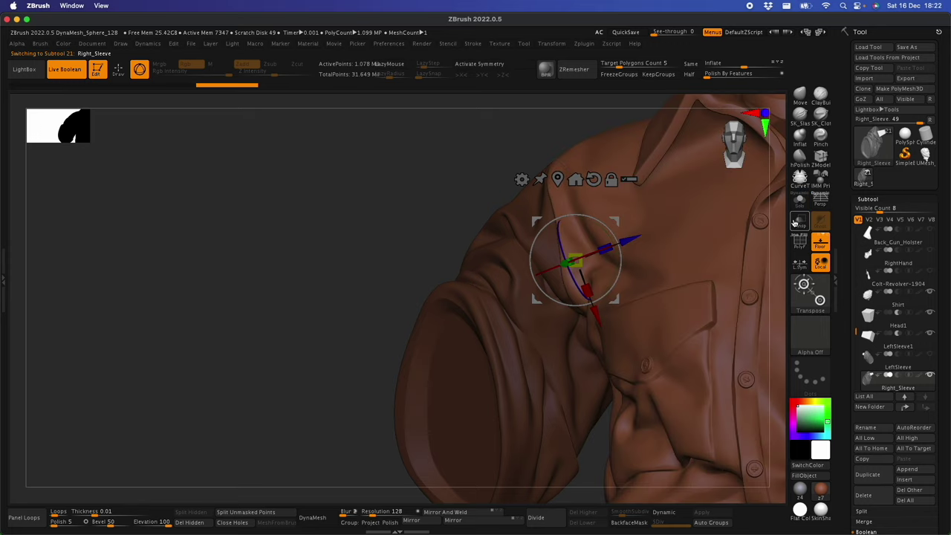
pyautogui.click(800, 223)
pyautogui.keyDown('alt'); pyautogui.moveTo(675, 331); pyautogui.dragTo(719, 333, button='right'); pyautogui.keyUp('alt')
pyautogui.moveTo(718, 332)
pyautogui.mouseDown()
pyautogui.moveTo(739, 325)
pyautogui.moveTo(643, 340)
pyautogui.moveTo(609, 366)
pyautogui.mouseUp()
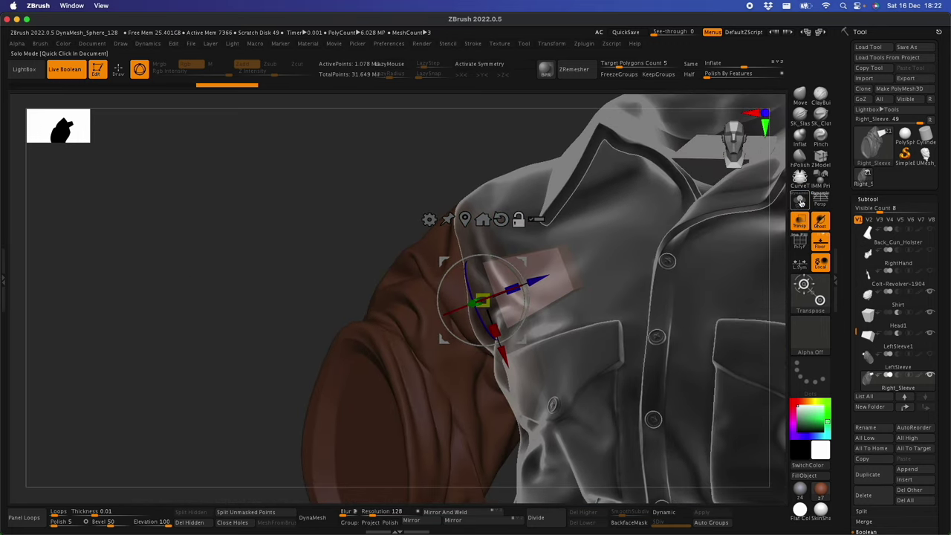
# Solo the right sleeve, isolate the larger outer block of its key and split it off into its own subtool
pyautogui.click(799, 200)
pyautogui.press('q')
pyautogui.moveTo(573, 335)
pyautogui.keyDown('alt'); pyautogui.mouseDown()
pyautogui.moveTo(652, 327)
pyautogui.moveTo(598, 354)
pyautogui.mouseUp(); pyautogui.keyUp('alt')
pyautogui.click(801, 238)
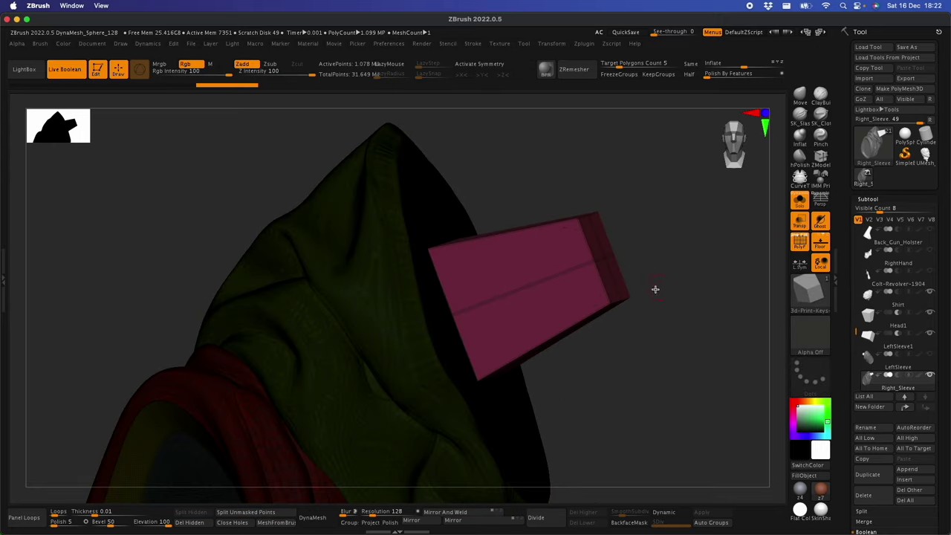
pyautogui.moveTo(711, 361); pyautogui.dragTo(597, 309)
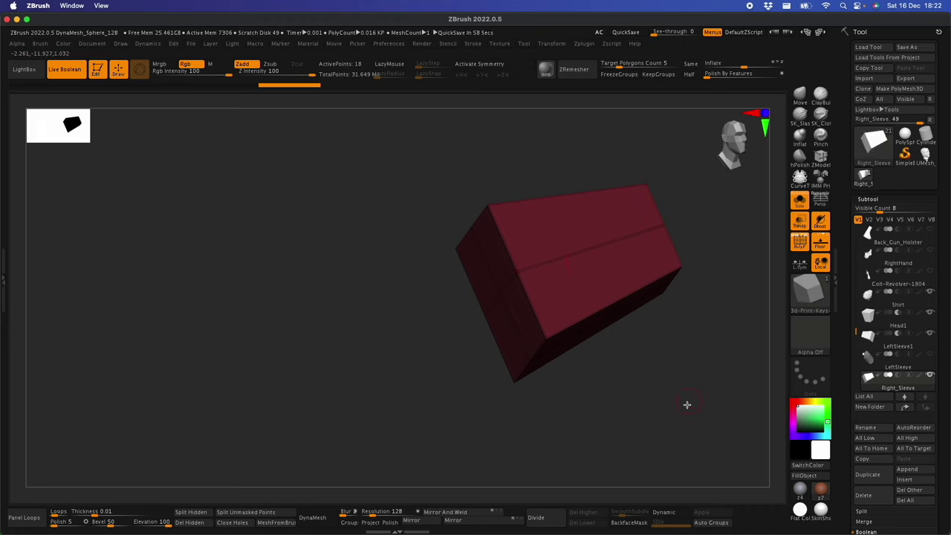
pyautogui.keyDown('ctrl'); pyautogui.keyDown('shift'); pyautogui.moveTo(726, 335); pyautogui.dragTo(546, 345); pyautogui.keyUp('shift'); pyautogui.keyUp('ctrl')
pyautogui.moveTo(432, 364); pyautogui.dragTo(493, 184)
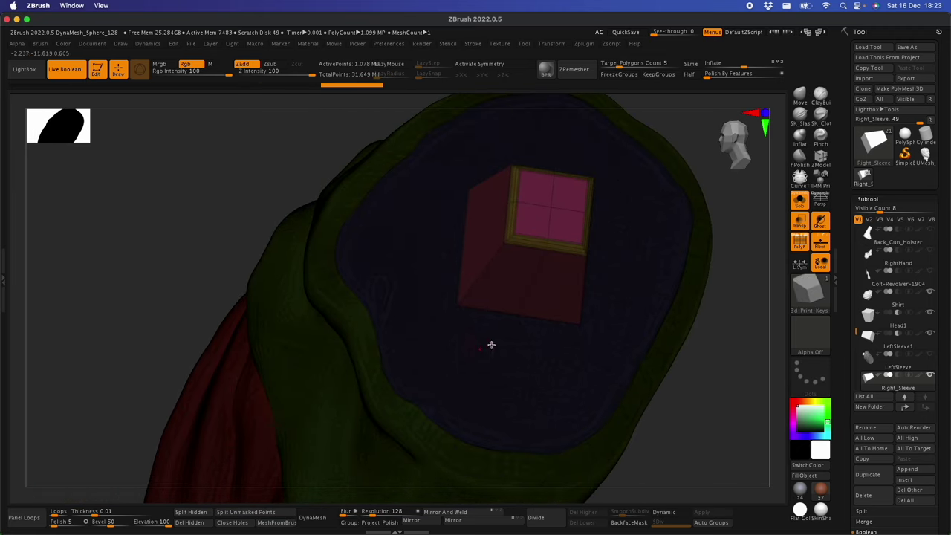
pyautogui.keyDown('alt'); pyautogui.moveTo(636, 382); pyautogui.dragTo(641, 338, button='right'); pyautogui.keyUp('alt')
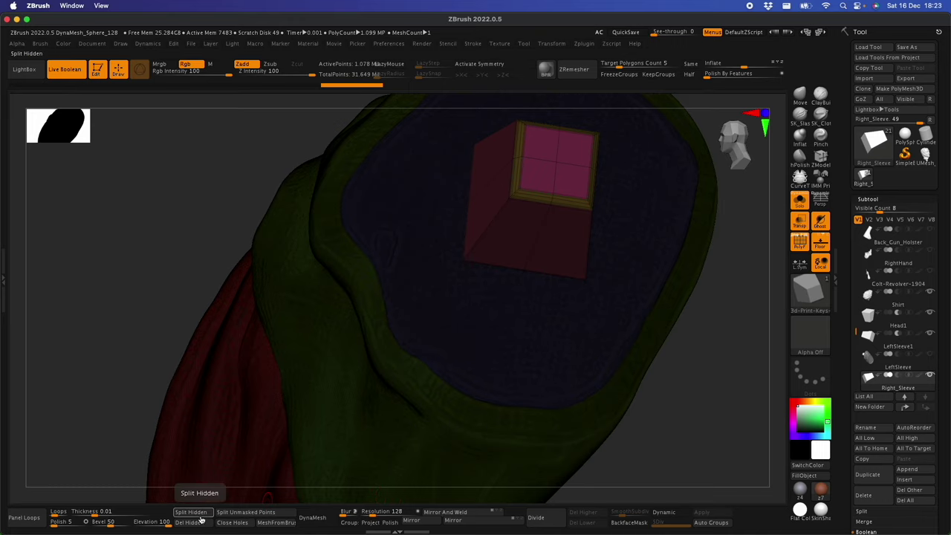
pyautogui.click(201, 515)
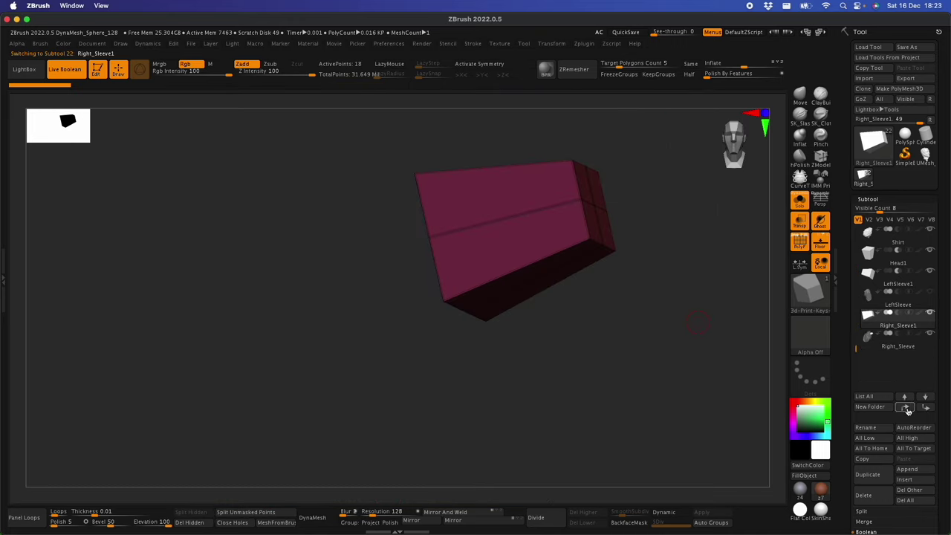
# Leave Solo, move Right_Sleeve1 above LeftSleeve, set it to subtract, hide Right_Sleeve and turn off the polyframe
pyautogui.click(799, 201)
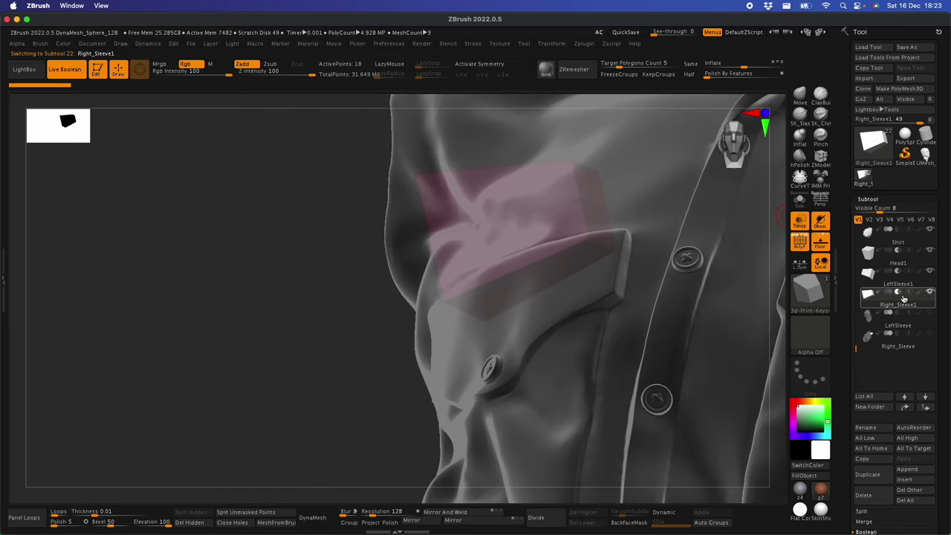
pyautogui.moveTo(673, 376); pyautogui.dragTo(676, 301, button='right')
pyautogui.hotkey('shift', 'f')
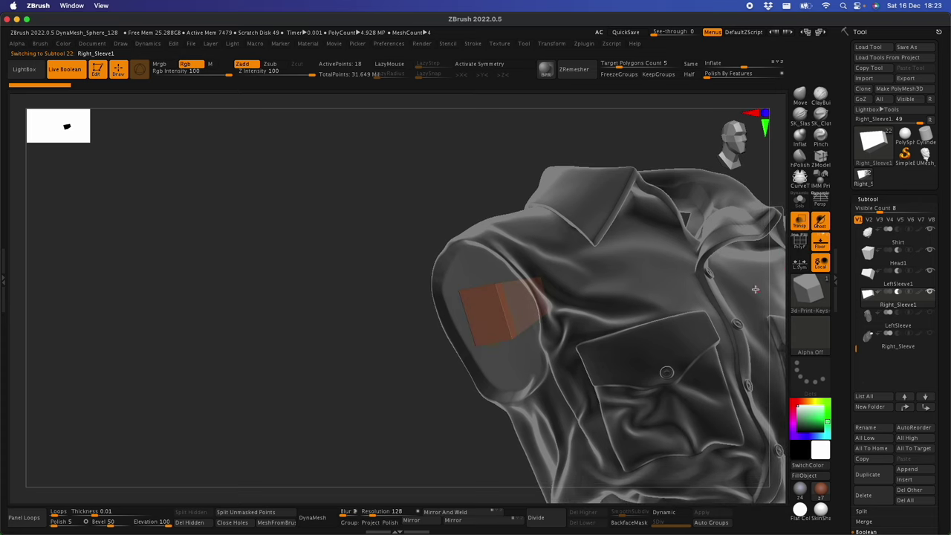
# Turn off transparency and inspect the key sockets on both shoulders and the flat underside of the shirt
pyautogui.moveTo(756, 289); pyautogui.dragTo(559, 356, button='right')
pyautogui.click(800, 222)
pyautogui.moveTo(724, 335); pyautogui.dragTo(341, 323, button='right')
pyautogui.moveTo(407, 341); pyautogui.dragTo(560, 260, button='right')
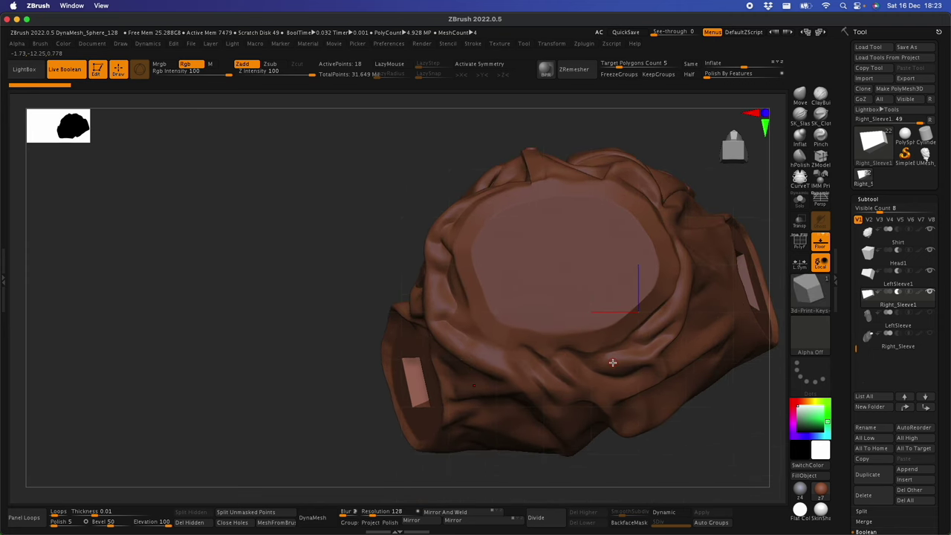
# Select the shirt and insert a tapered block key projecting downward from the middle of its flat waist face
pyautogui.press('b')
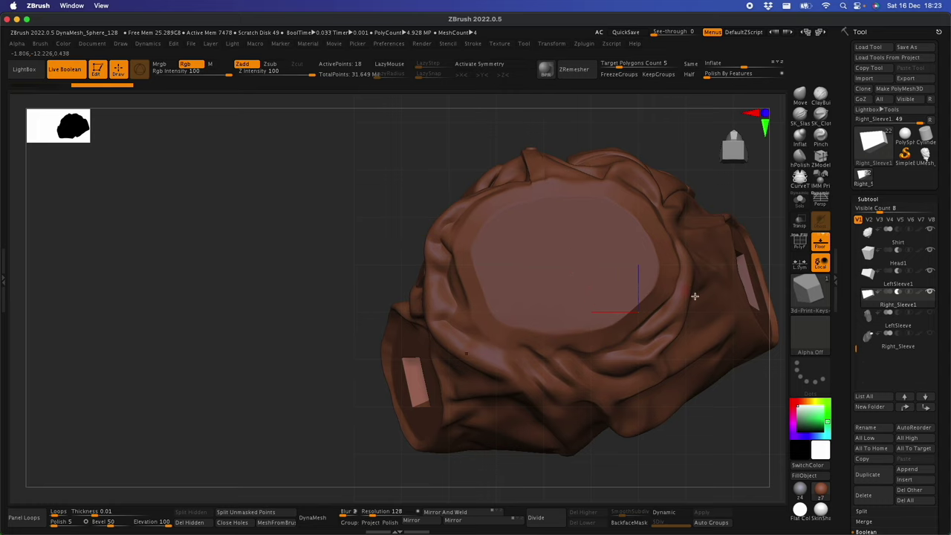
pyautogui.click(901, 325)
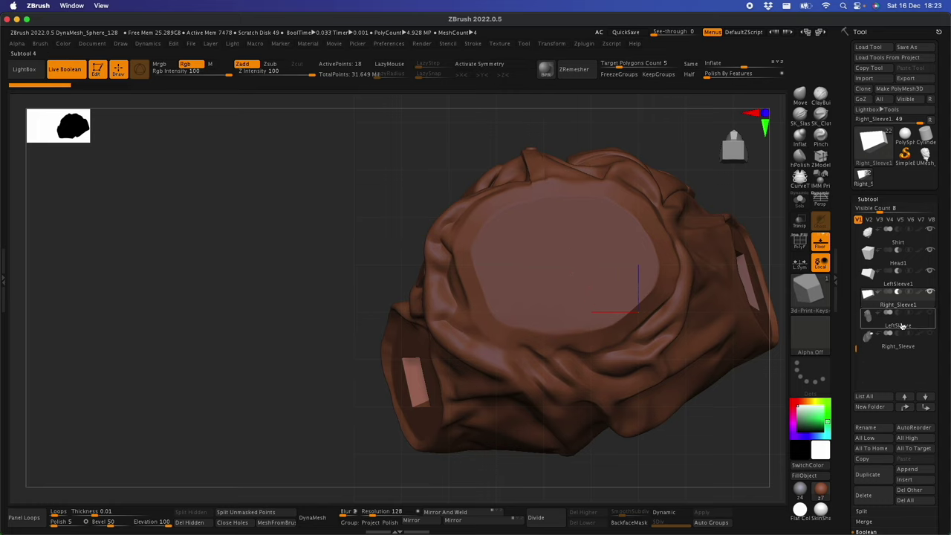
pyautogui.keyDown('alt'); pyautogui.click(639, 295); pyautogui.keyUp('alt')
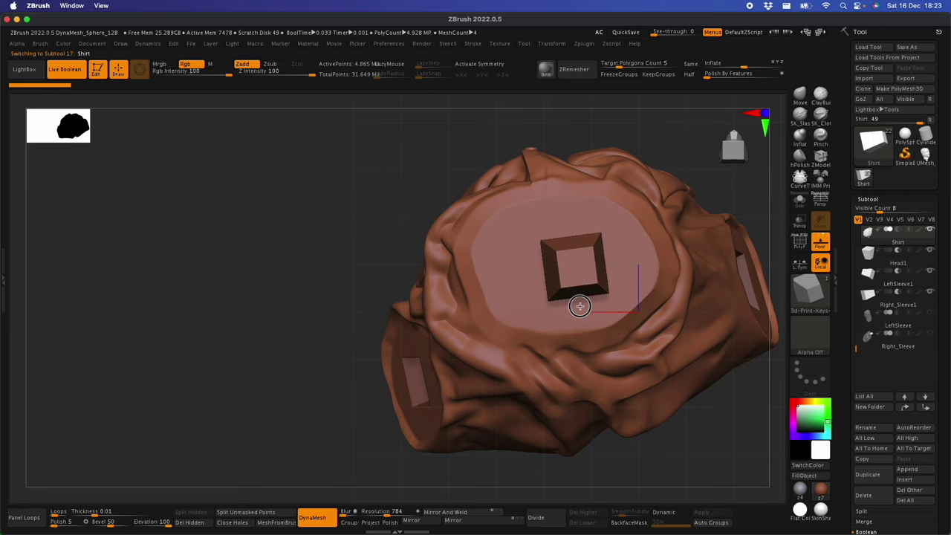
pyautogui.press('w')
pyautogui.moveTo(609, 223); pyautogui.dragTo(592, 216)
pyautogui.moveTo(597, 354); pyautogui.dragTo(607, 354, button='right')
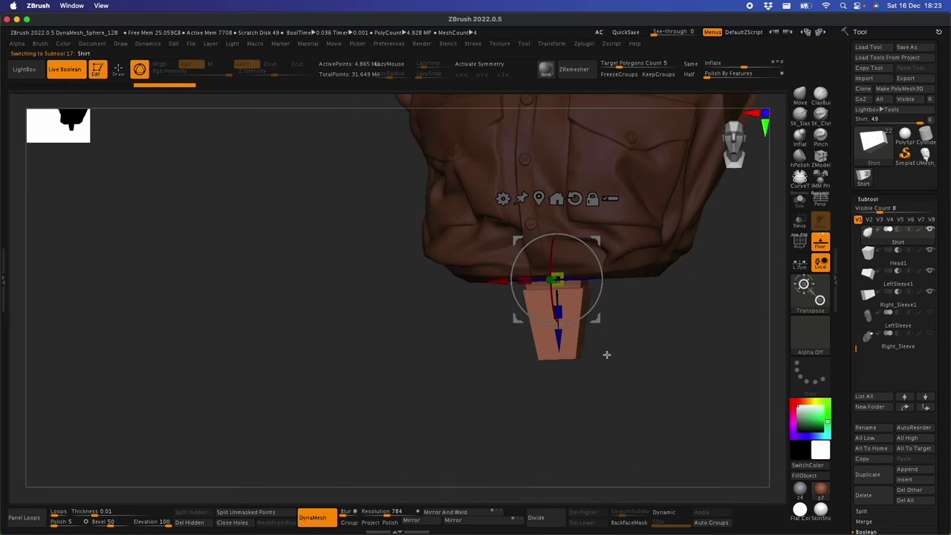
pyautogui.moveTo(561, 340); pyautogui.dragTo(559, 326)
# Undo the accidental mask and shift the waist key upward so its base sits inside the shirt
pyautogui.press('q')
pyautogui.moveTo(584, 295); pyautogui.dragTo(580, 231, button='right')
pyautogui.keyDown('ctrl'); pyautogui.moveTo(580, 231); pyautogui.dragTo(573, 464, button='right'); pyautogui.keyUp('ctrl')
pyautogui.hotkey('ctrl', 'z')
pyautogui.moveTo(569, 353)
pyautogui.mouseDown(button='right')
pyautogui.moveTo(560, 380)
pyautogui.moveTo(562, 369)
pyautogui.mouseUp(button='right')
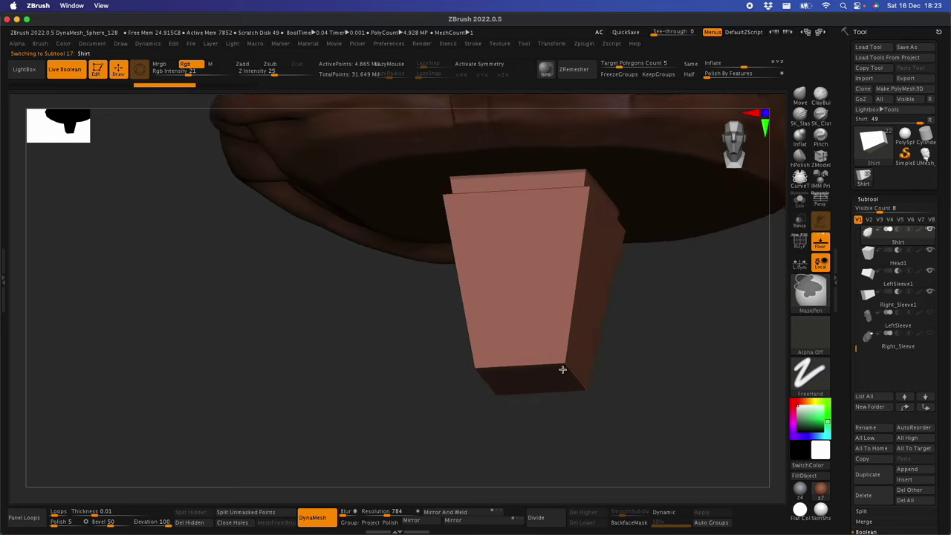
pyautogui.press('w')
pyautogui.keyDown('alt'); pyautogui.moveTo(584, 248); pyautogui.dragTo(567, 284, button='right'); pyautogui.keyUp('alt')
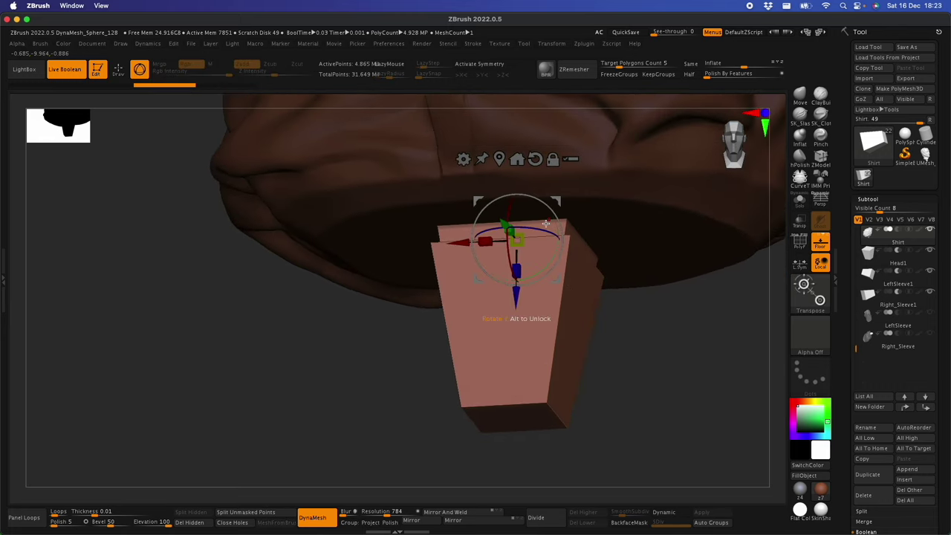
pyautogui.moveTo(518, 298)
pyautogui.mouseDown()
pyautogui.moveTo(518, 273)
pyautogui.moveTo(558, 191)
pyautogui.moveTo(658, 181)
pyautogui.moveTo(619, 261)
pyautogui.moveTo(588, 442)
pyautogui.moveTo(648, 317)
pyautogui.moveTo(611, 433)
pyautogui.moveTo(610, 290)
pyautogui.moveTo(580, 372)
pyautogui.moveTo(539, 388)
pyautogui.moveTo(686, 286)
pyautogui.mouseUp()
pyautogui.press('q')
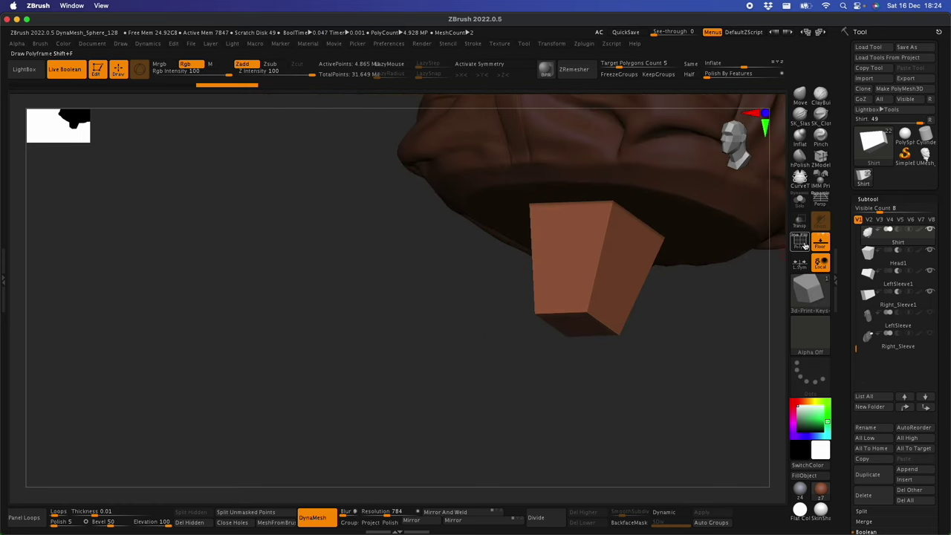
# Auto-group the shirt with the polyframe shown, isolate the waist key's larger outer block in Solo and split it off
pyautogui.click(800, 243)
pyautogui.keyDown('alt'); pyautogui.moveTo(640, 397); pyautogui.dragTo(592, 432); pyautogui.keyUp('alt')
pyautogui.click(713, 522)
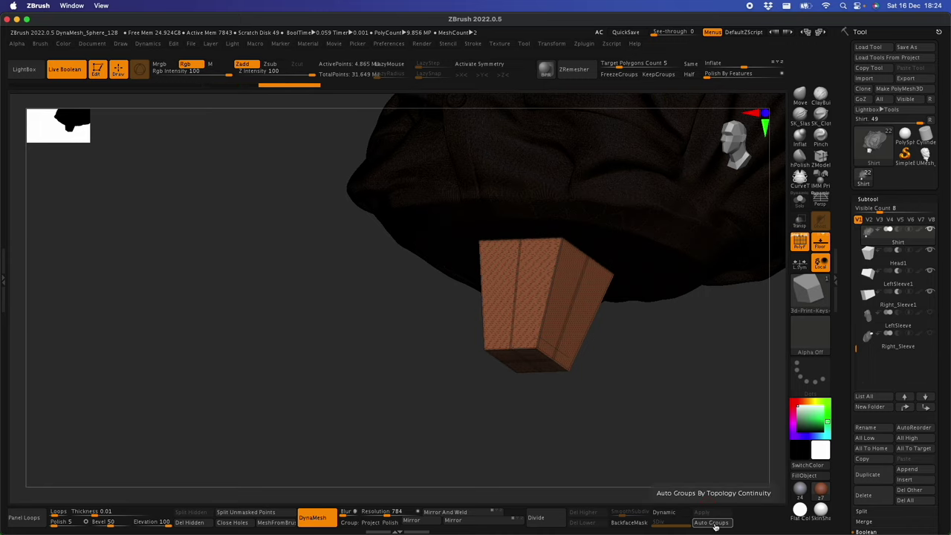
pyautogui.moveTo(642, 465); pyautogui.dragTo(702, 308)
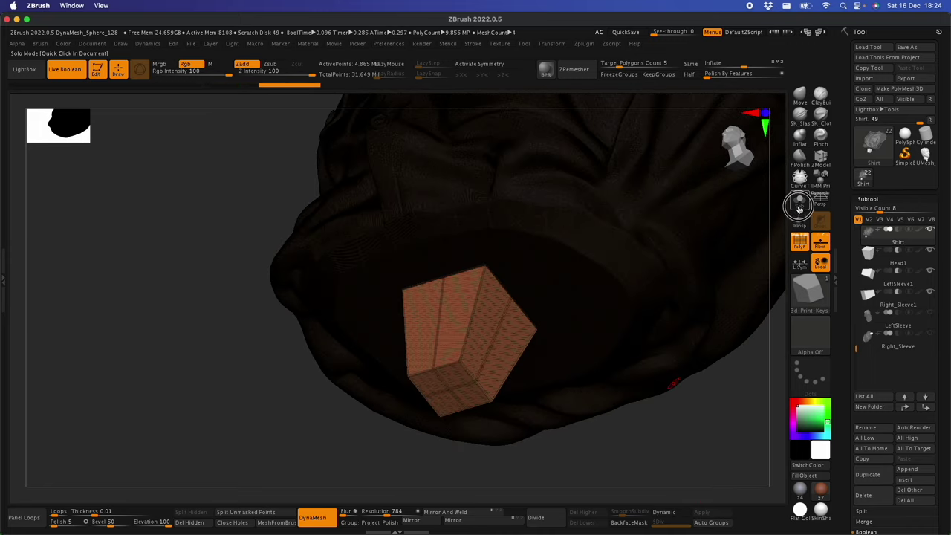
pyautogui.click(799, 202)
pyautogui.keyDown('alt'); pyautogui.moveTo(624, 398); pyautogui.dragTo(732, 347); pyautogui.keyUp('alt')
pyautogui.keyDown('ctrl'); pyautogui.keyDown('shift'); pyautogui.click(612, 328); pyautogui.keyUp('shift'); pyautogui.keyUp('ctrl')
pyautogui.moveTo(611, 327)
pyautogui.mouseDown()
pyautogui.moveTo(614, 376)
pyautogui.moveTo(537, 393)
pyautogui.mouseUp()
pyautogui.click(191, 512)
# Leave Solo, turn off the polyframe, move Shirt1 above Shirt and hide it, and view the shirt's waist key
pyautogui.click(800, 200)
pyautogui.hotkey('shift', 'f')
pyautogui.keyDown('alt'); pyautogui.click(654, 298); pyautogui.keyUp('alt')
pyautogui.moveTo(669, 467)
pyautogui.mouseDown()
pyautogui.moveTo(578, 382)
pyautogui.moveTo(671, 376)
pyautogui.moveTo(593, 390)
pyautogui.moveTo(565, 375)
pyautogui.moveTo(611, 351)
pyautogui.mouseUp()
pyautogui.moveTo(682, 351); pyautogui.dragTo(698, 359)
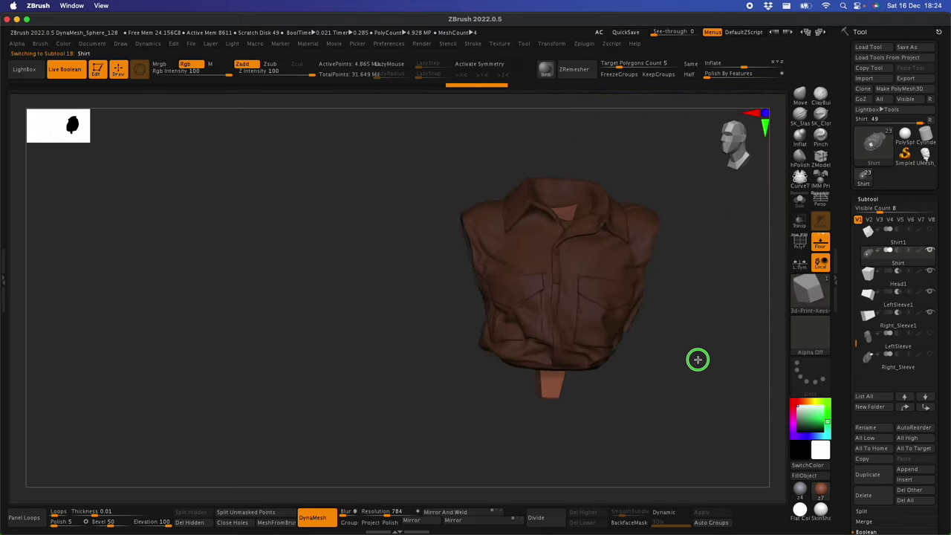